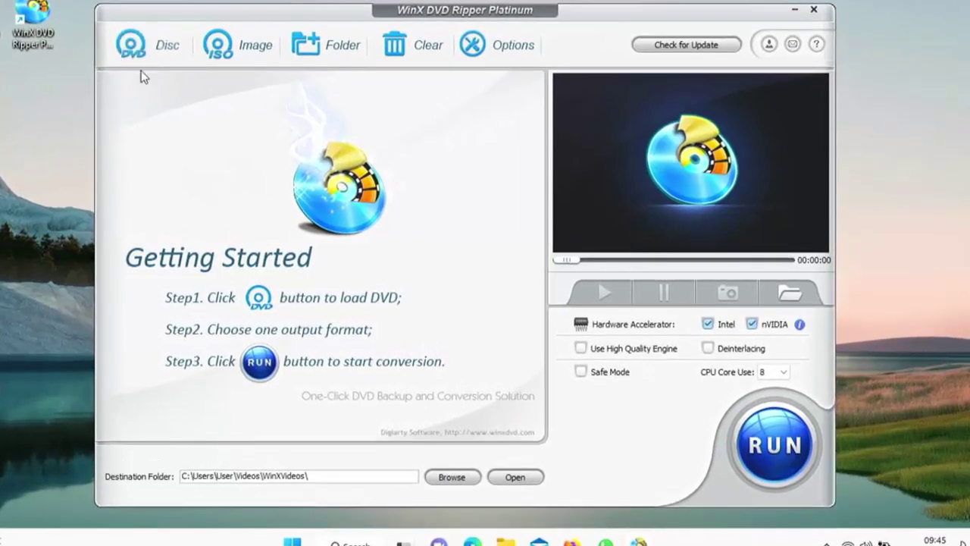
- Load the E:BACK_TO_THE_FUTURE disc as the source so its titles are listed
click(151, 45)
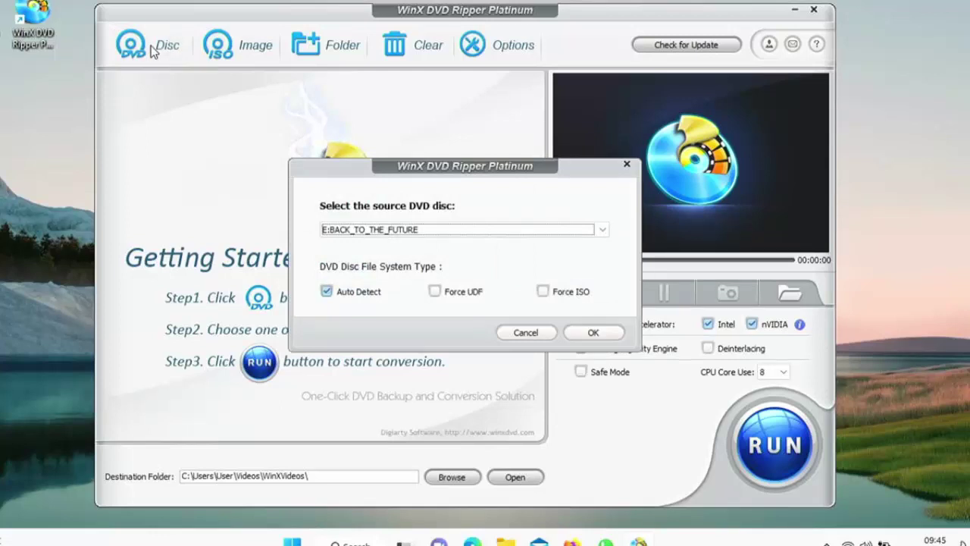
click(603, 341)
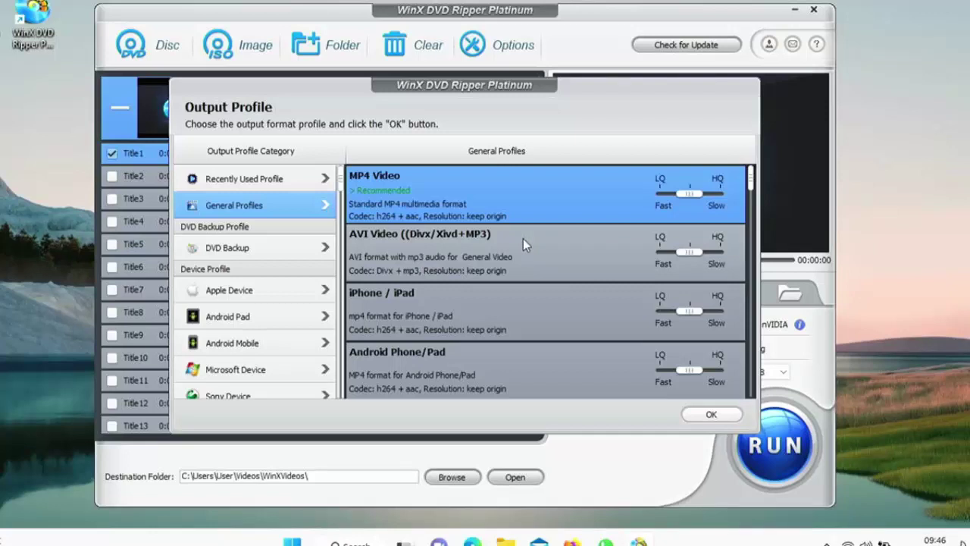
- Try AVI, iPhone/iPad and Android Phone/Pad, settling on WMV Video as the output format
click(483, 262)
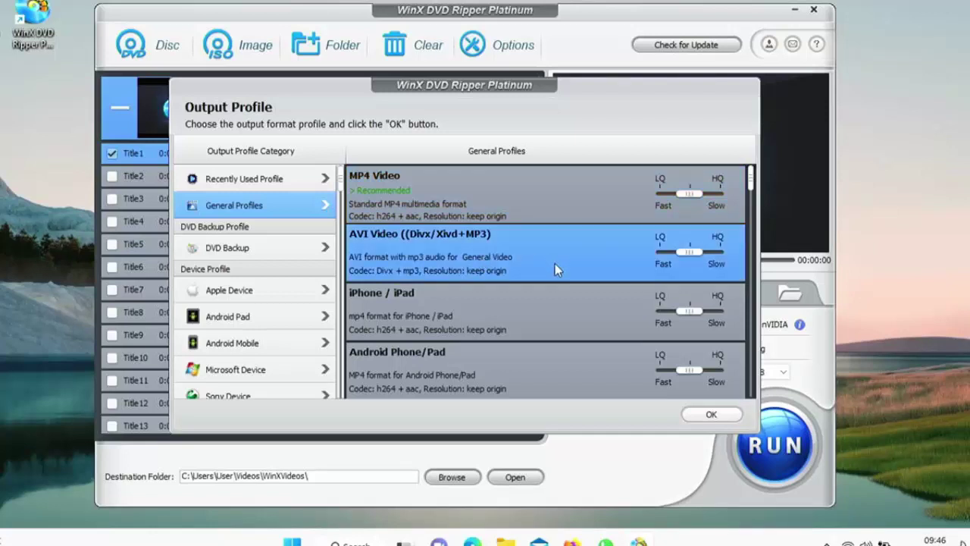
click(550, 307)
scroll(598, 319, down, 1)
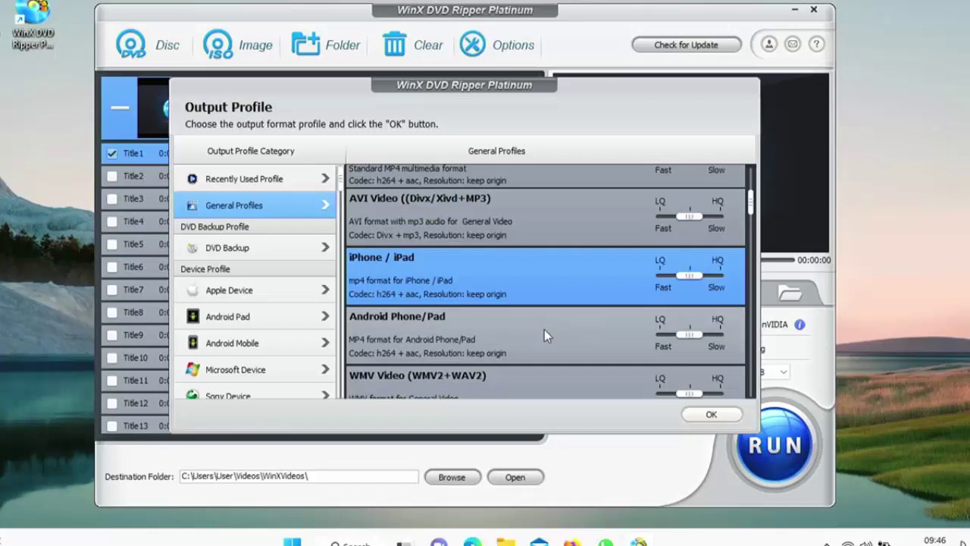
click(544, 330)
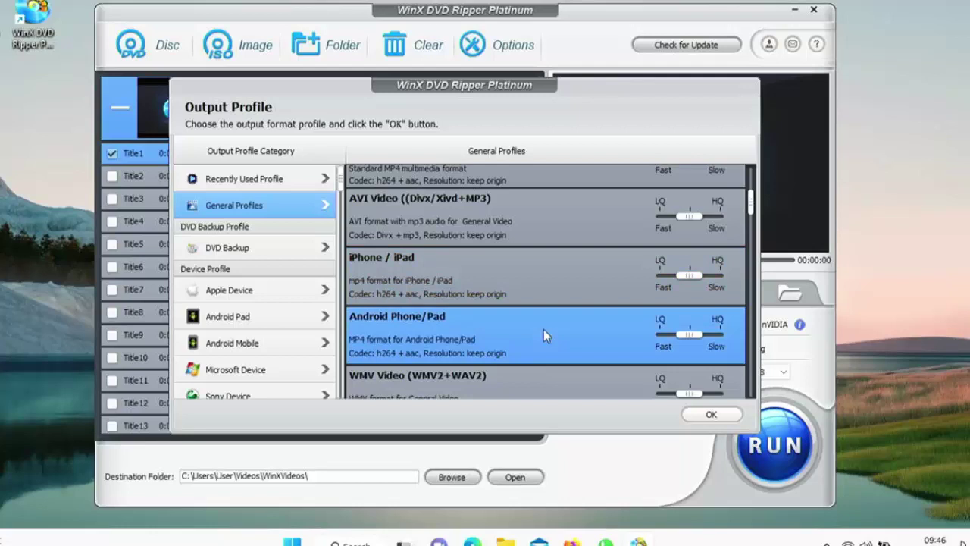
scroll(544, 329, down, 2)
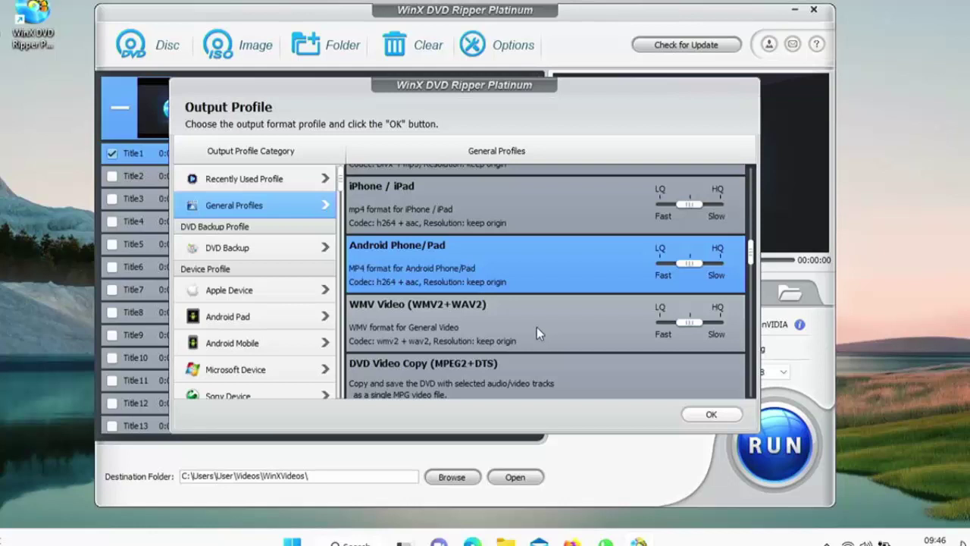
click(537, 332)
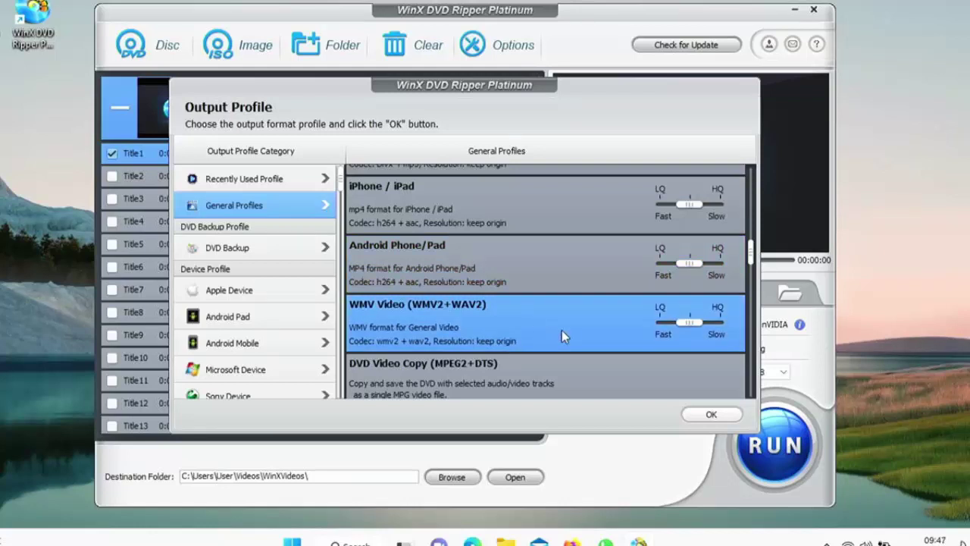
- Scroll the General Profiles list down to MPEG4 and MOV Video
scroll(561, 337, down, 1)
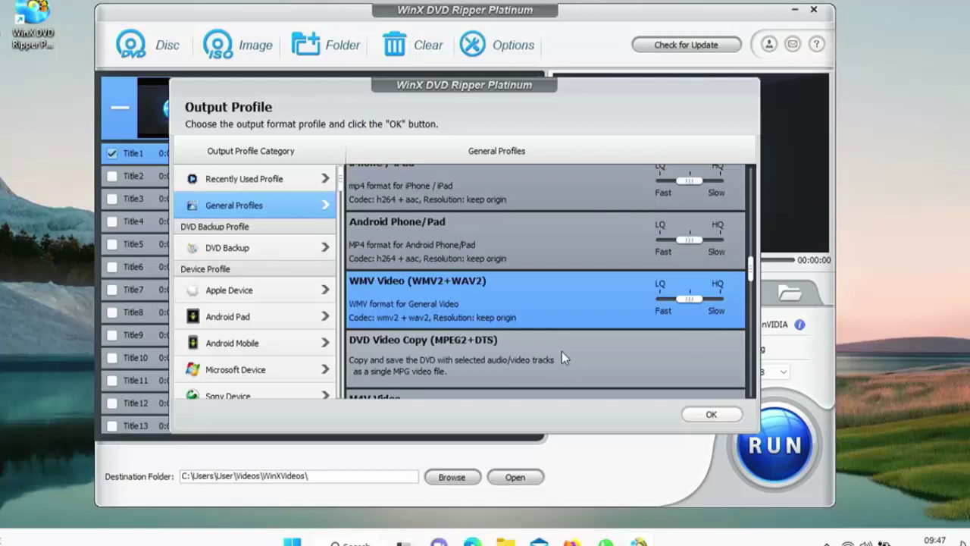
scroll(559, 361, down, 2)
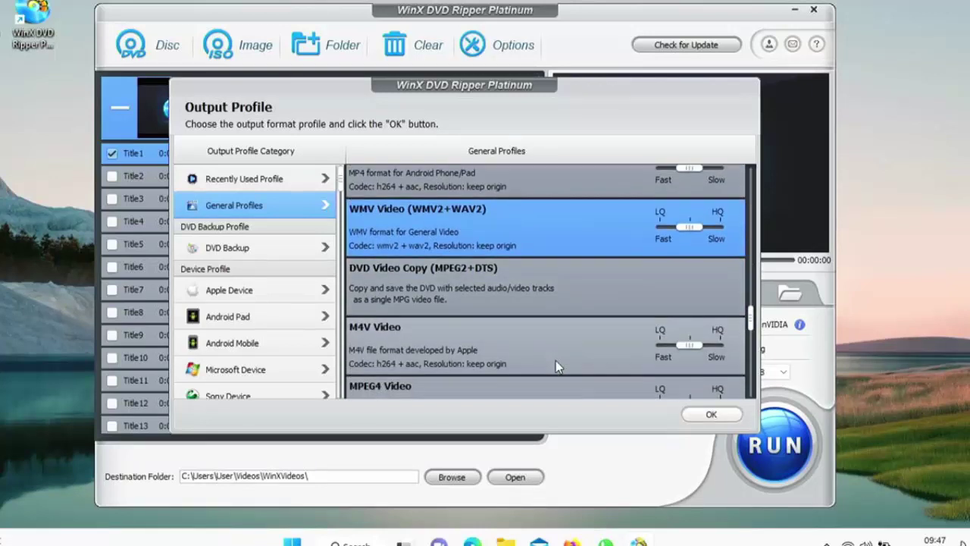
scroll(555, 361, down, 1)
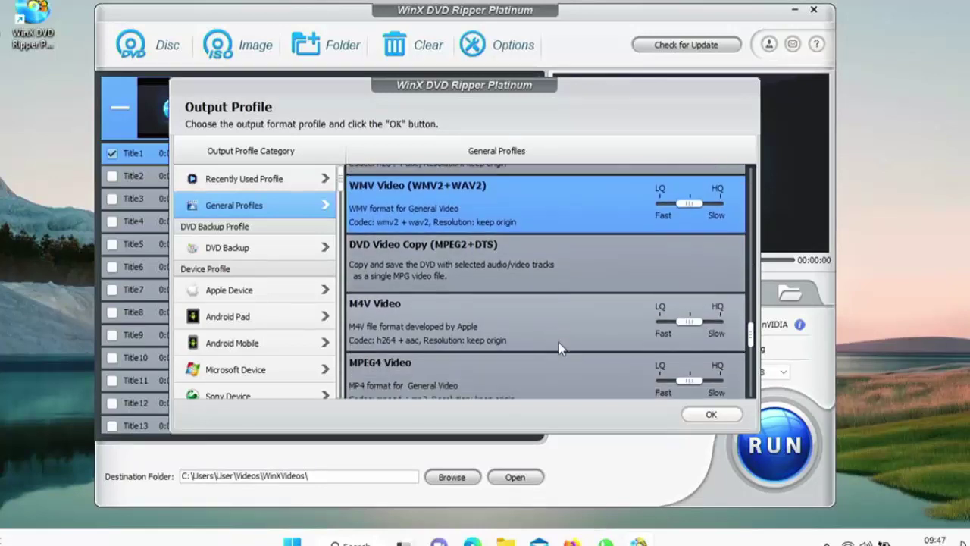
scroll(559, 343, down, 1)
scroll(559, 342, down, 1)
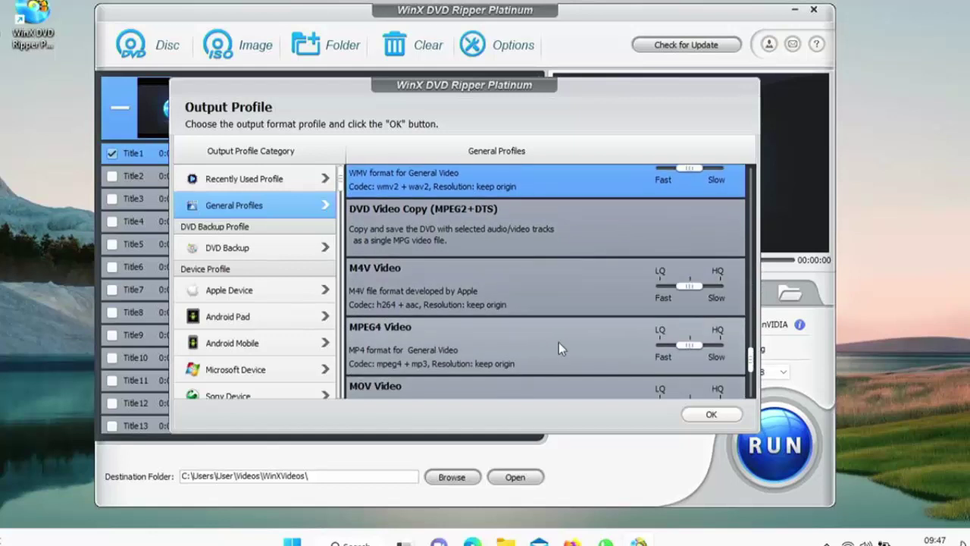
scroll(558, 343, down, 1)
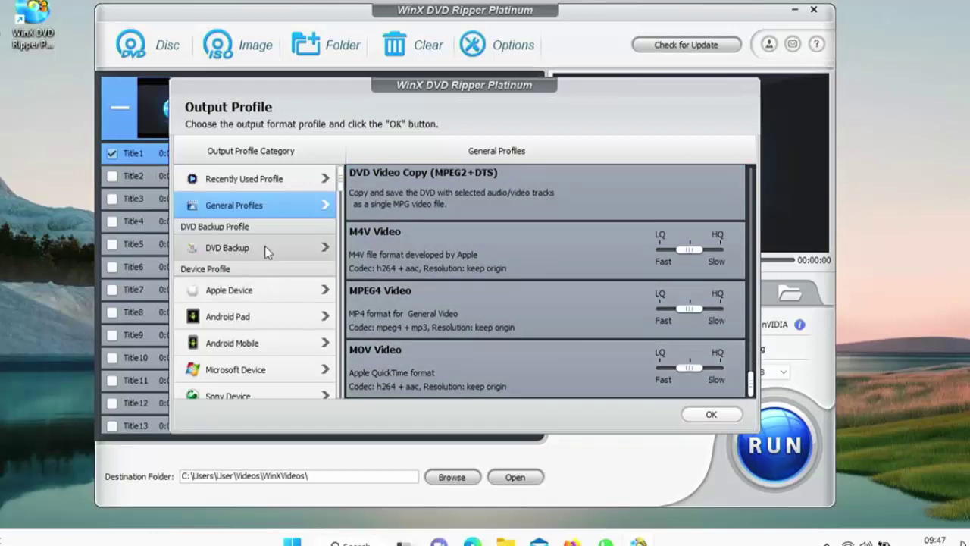
- Show the DVD Backup profiles and choose Clone DVD To Folder instead of Clone DVD to ISO Image
click(231, 257)
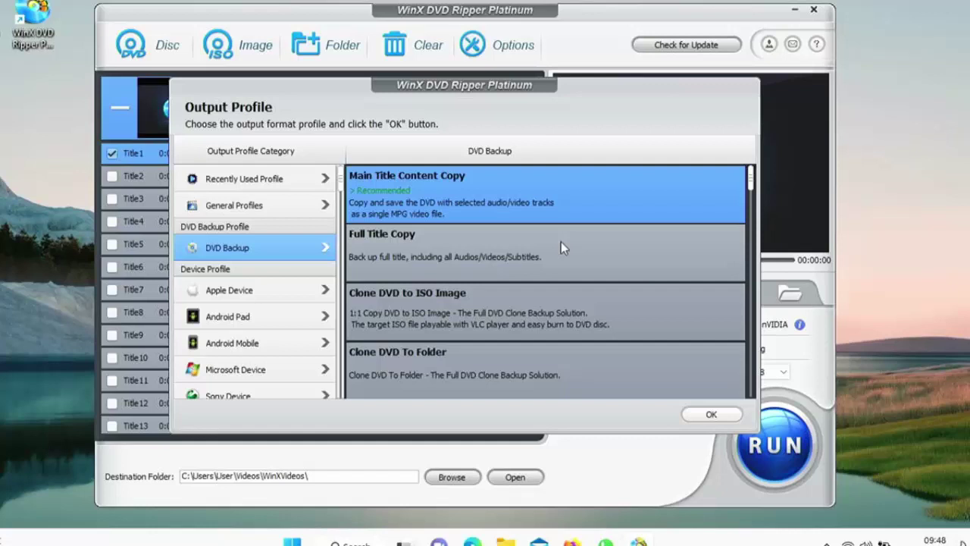
click(630, 312)
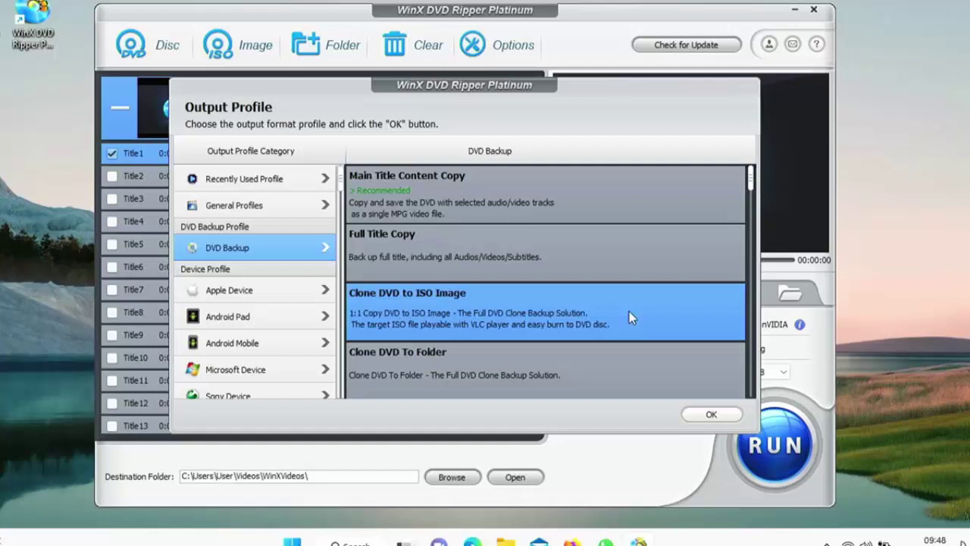
click(621, 350)
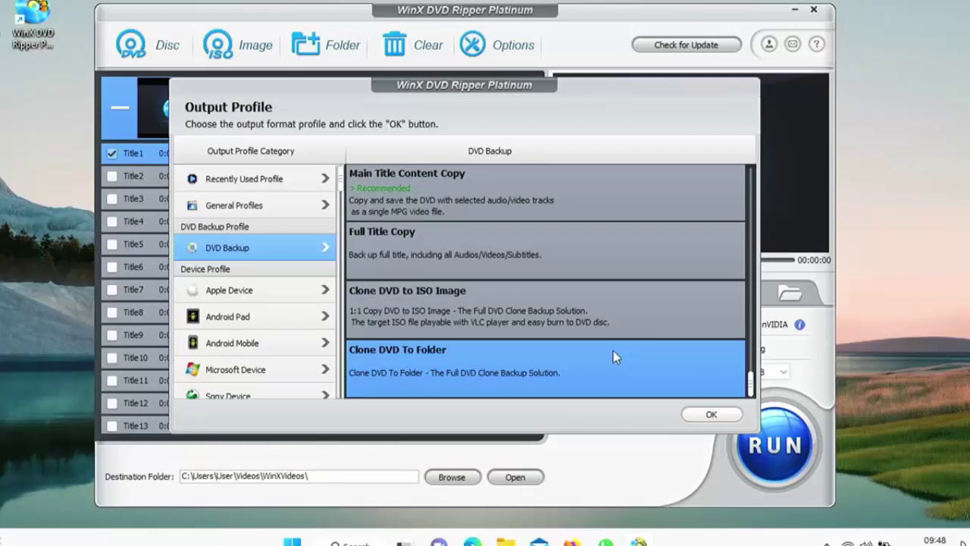
- Browse the Apple Device and Android Pad profiles, ending on the Android Mobile list
click(288, 295)
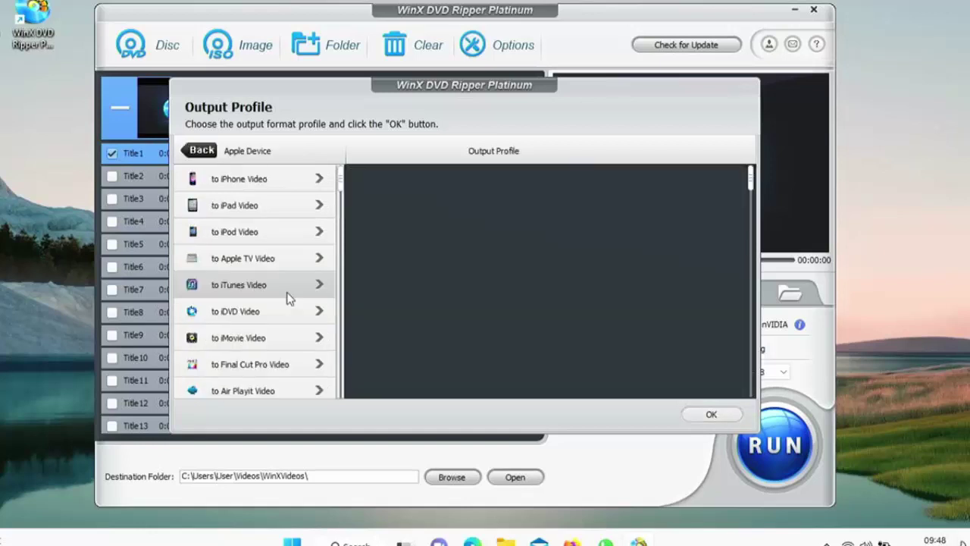
click(209, 151)
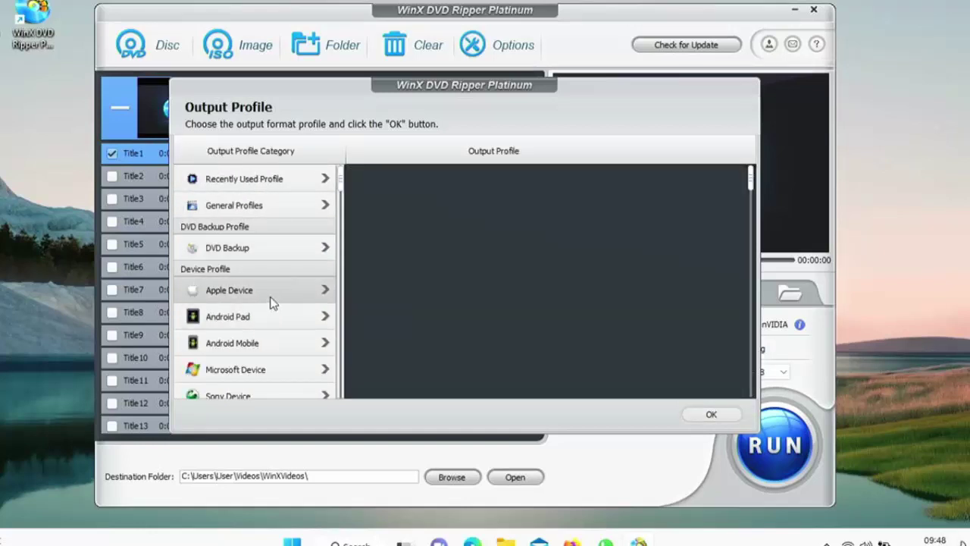
click(273, 303)
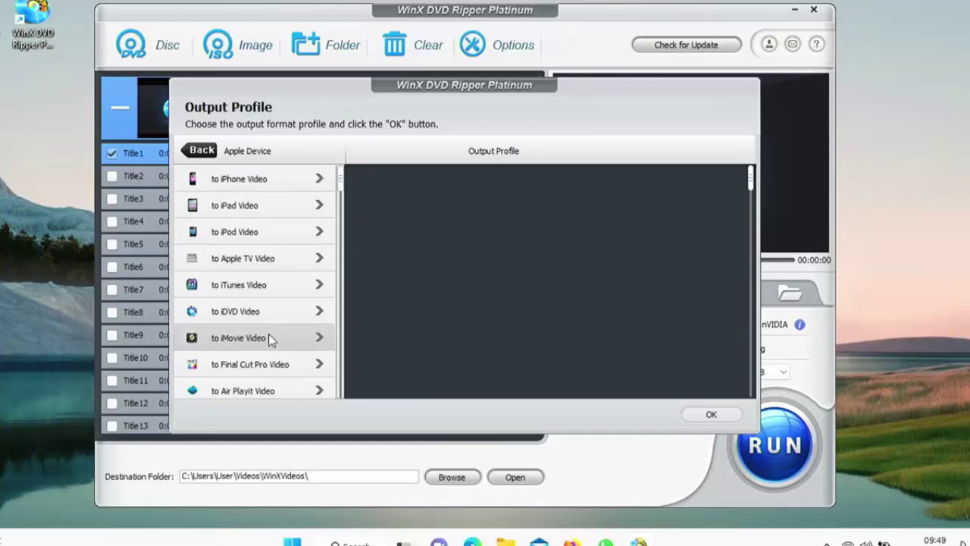
scroll(303, 365, down, 1)
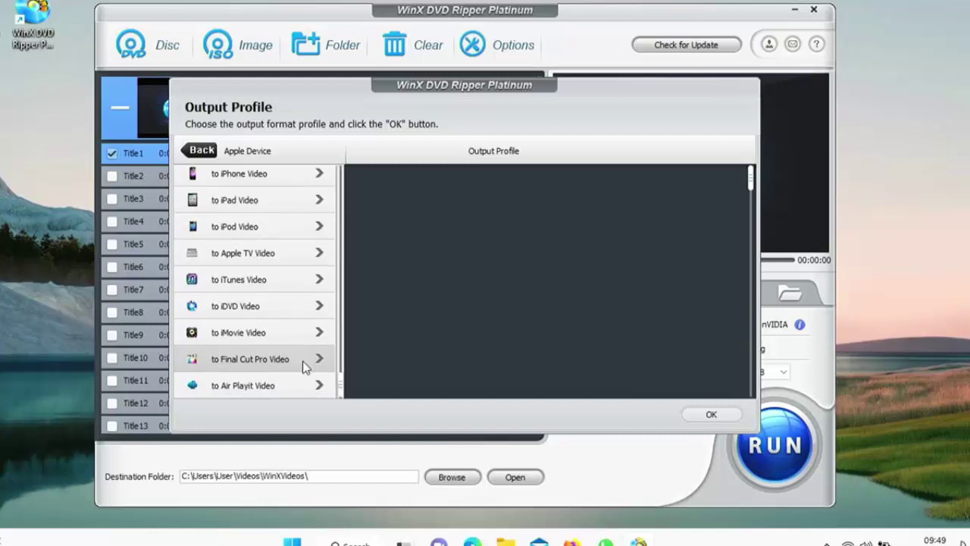
click(202, 150)
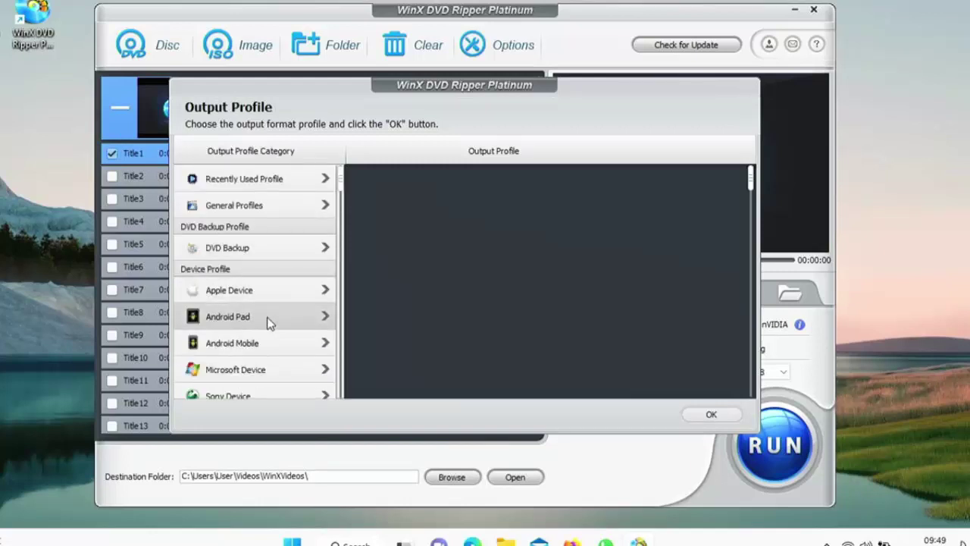
click(266, 317)
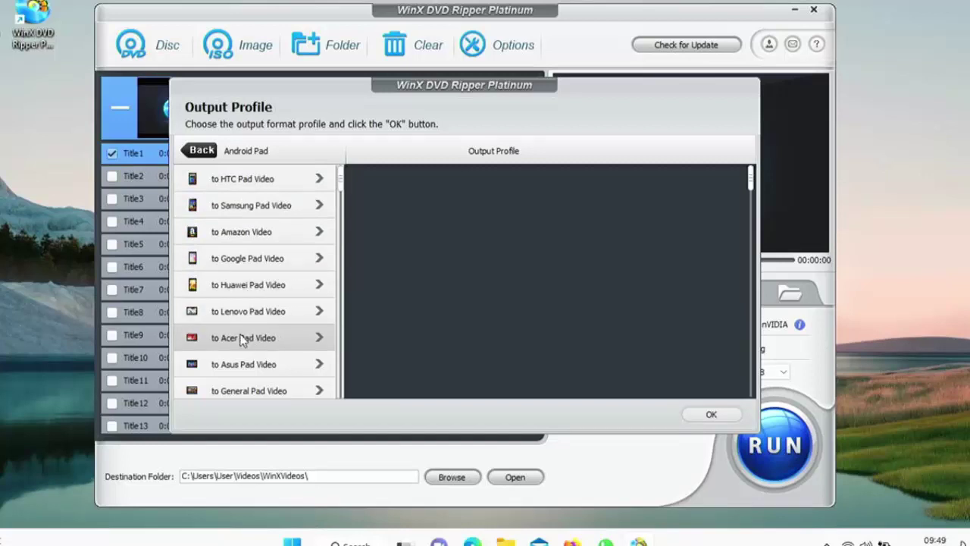
scroll(258, 345, down, 1)
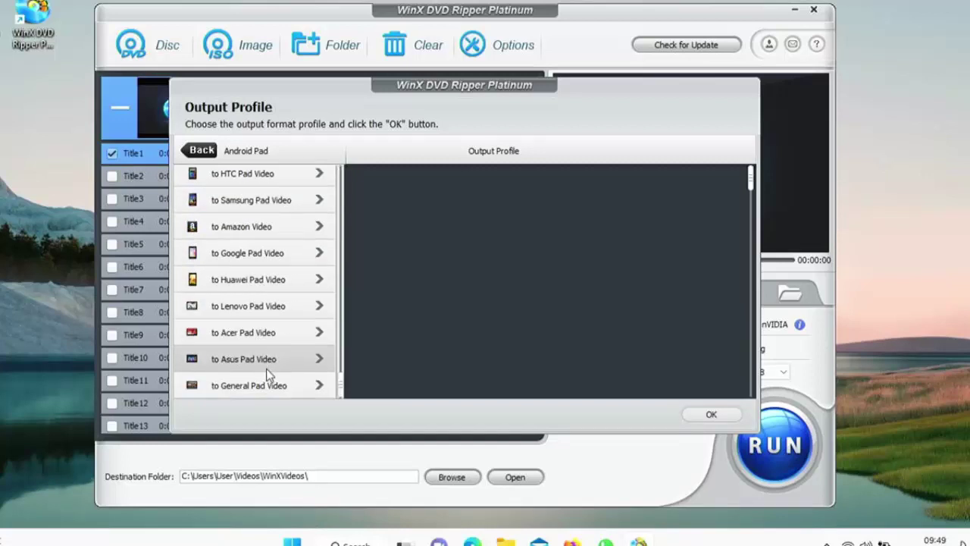
click(201, 150)
click(254, 342)
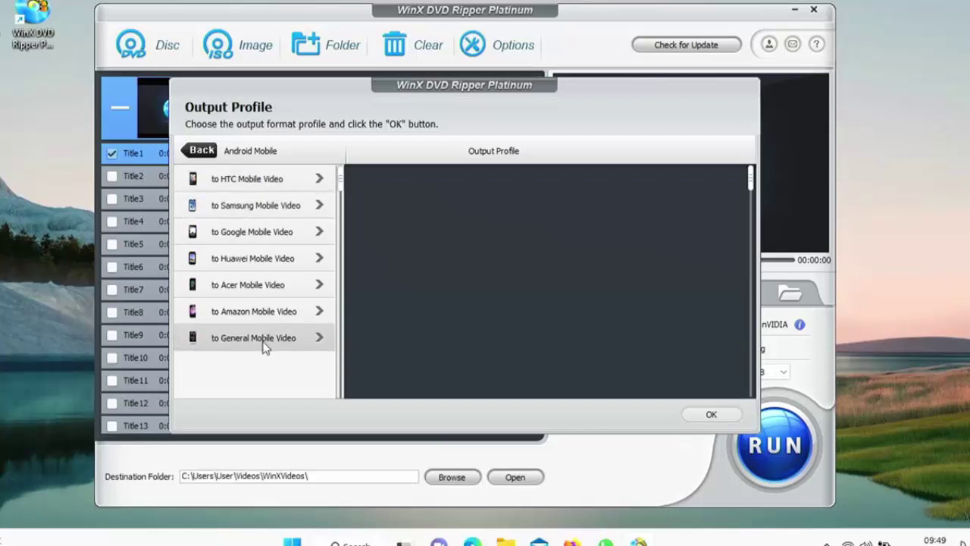
- View the Microsoft, Sony and Other Devices profiles, then return to the web video categories
click(202, 150)
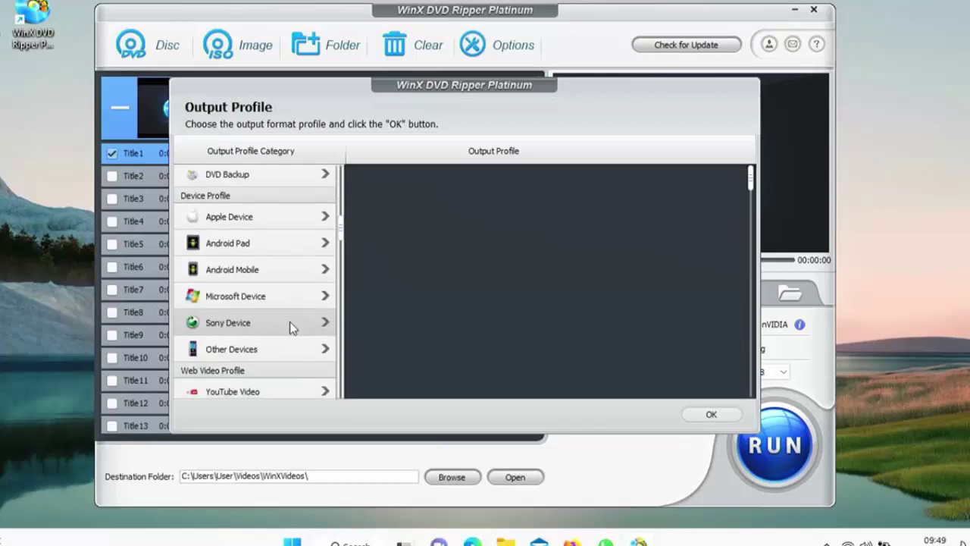
click(257, 295)
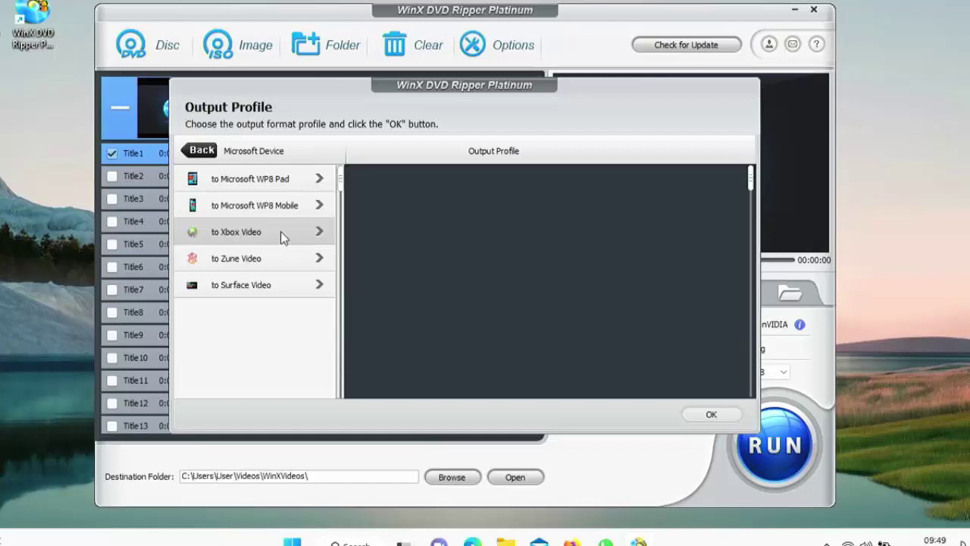
click(209, 154)
click(298, 326)
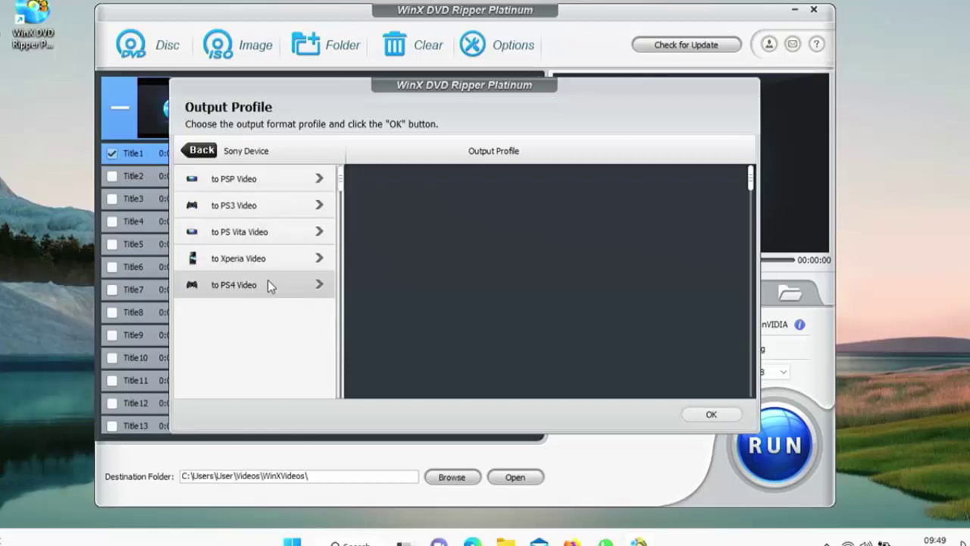
click(202, 150)
click(290, 327)
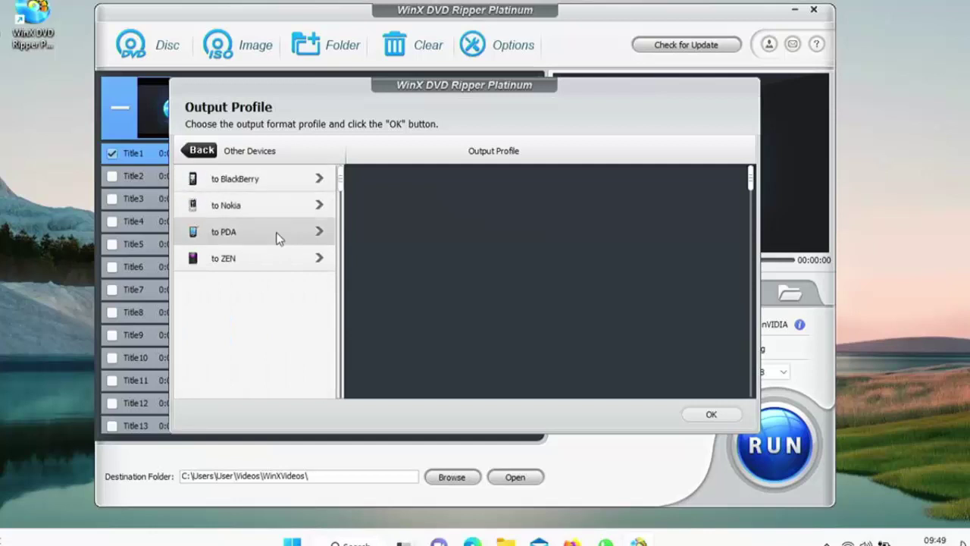
click(202, 151)
scroll(307, 265, down, 2)
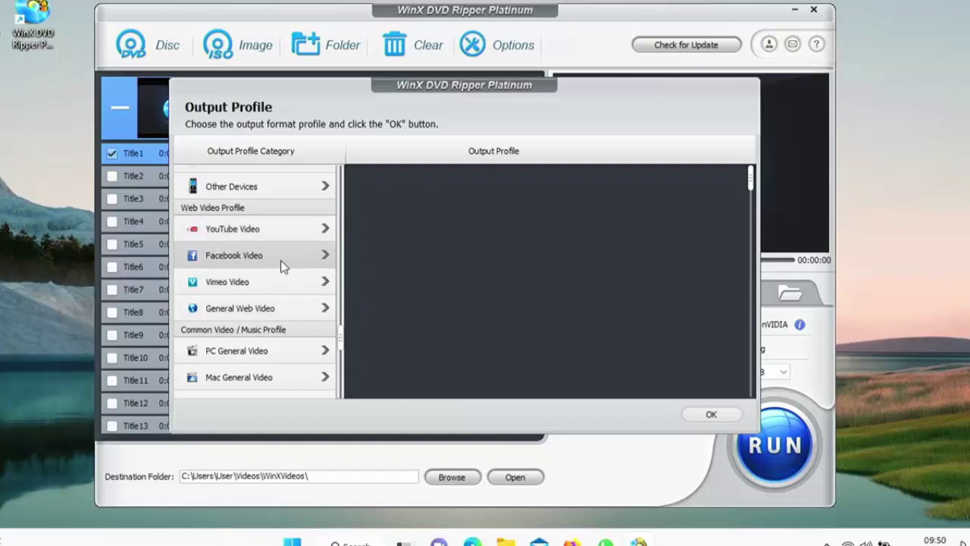
- Look through the TV Video and Music categories, ending on the TS Video profiles
scroll(306, 305, down, 1)
scroll(306, 305, down, 2)
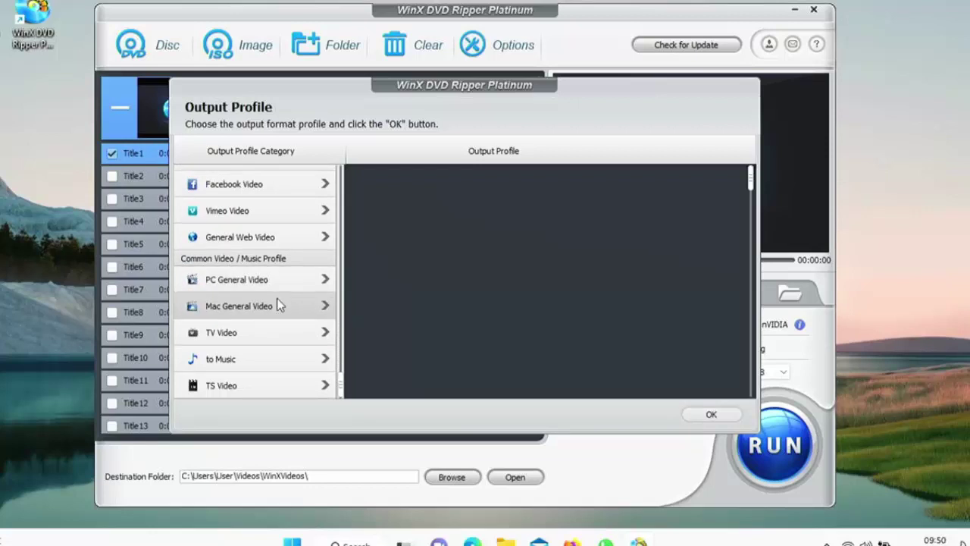
click(292, 341)
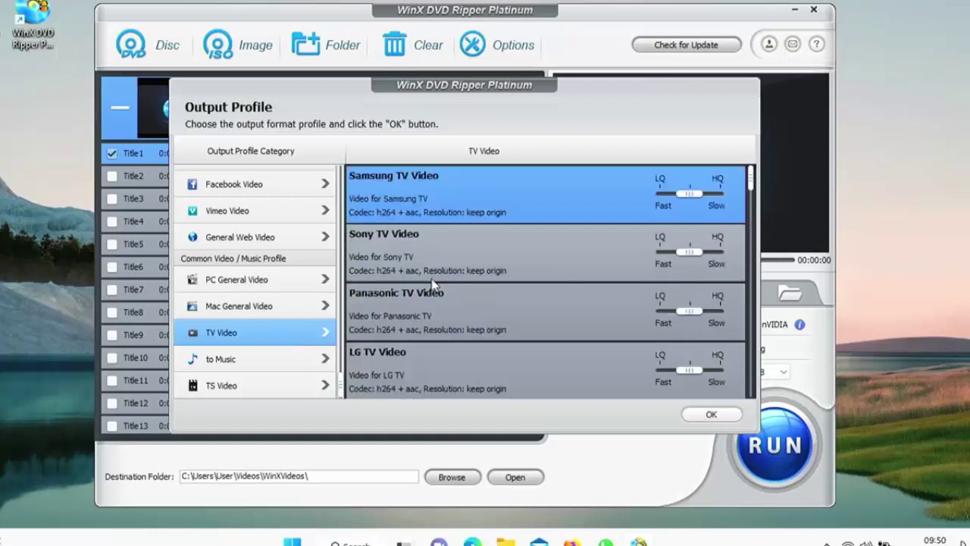
scroll(562, 251, down, 1)
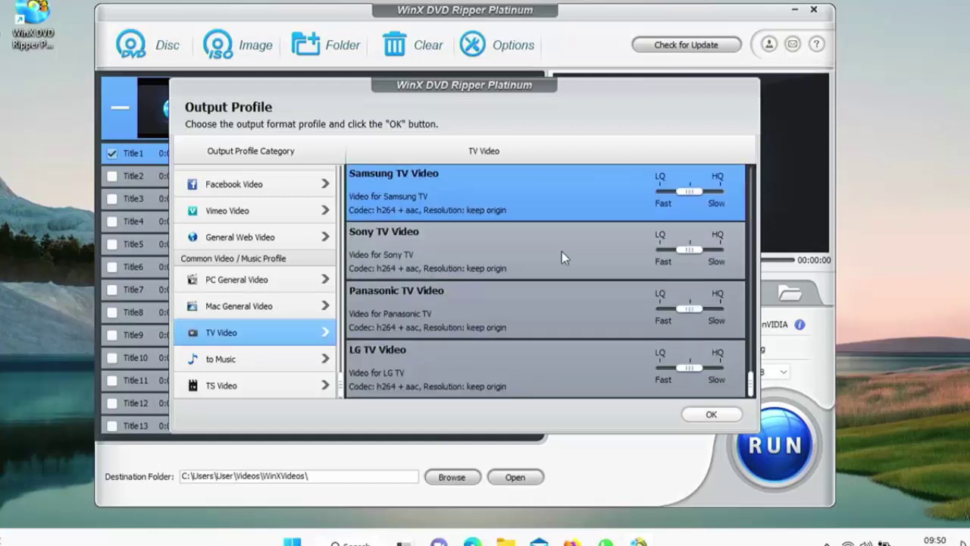
scroll(562, 251, up, 1)
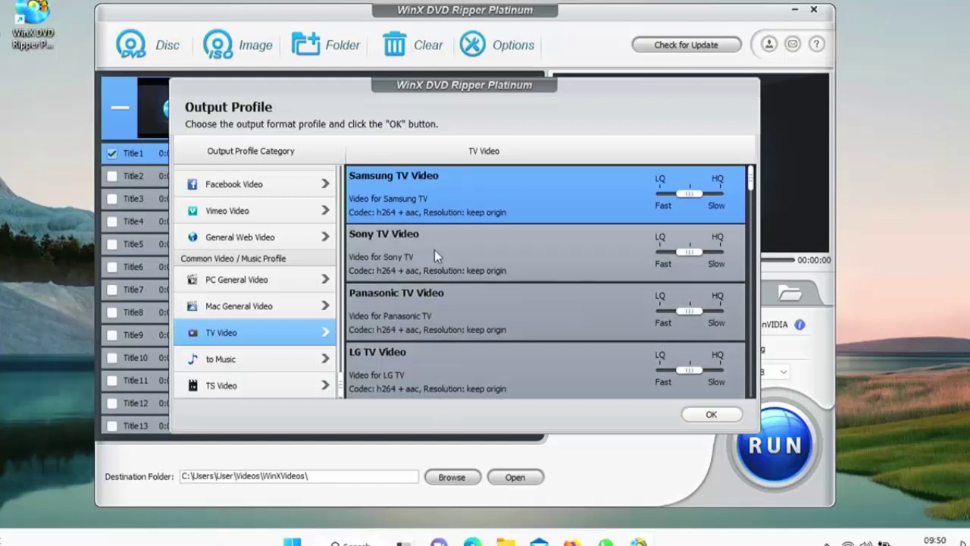
click(294, 358)
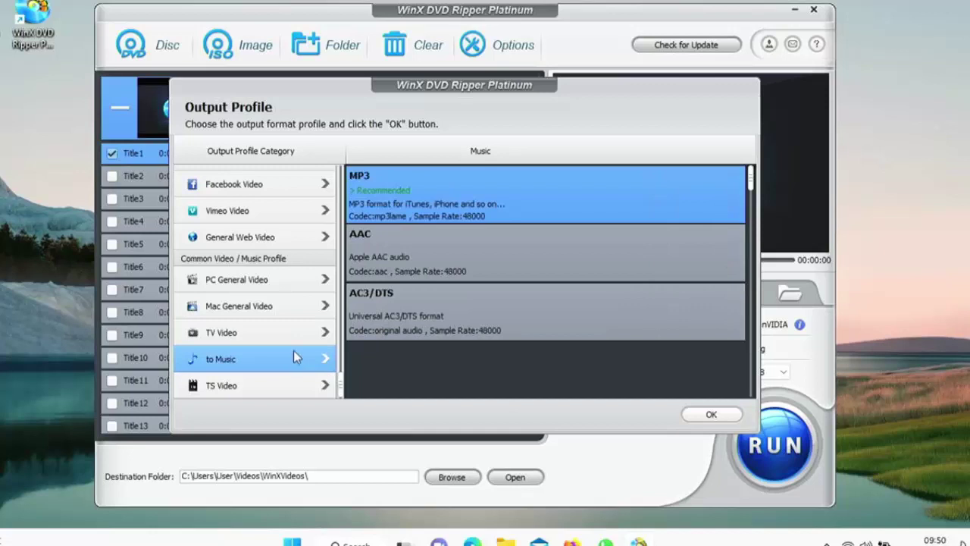
click(254, 393)
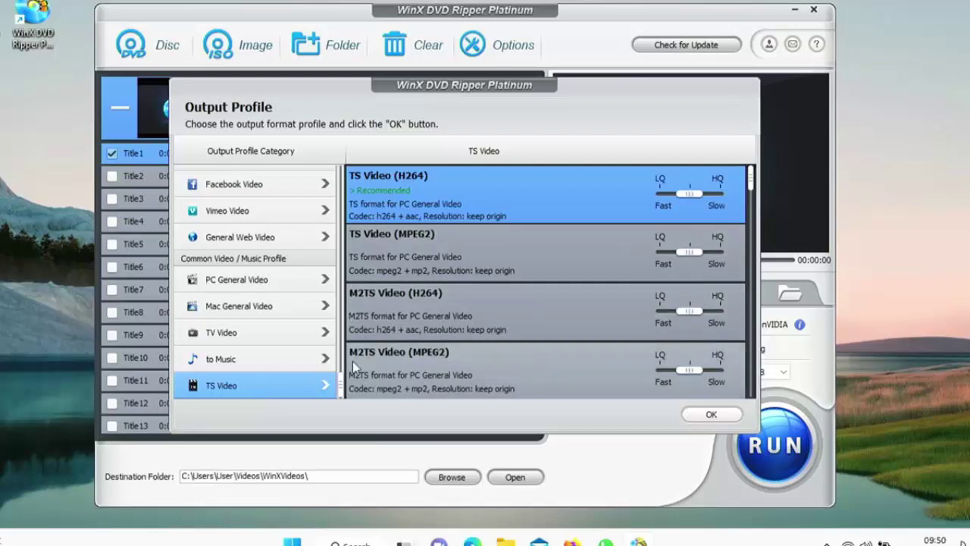
scroll(343, 387, up, 3)
scroll(343, 387, up, 2)
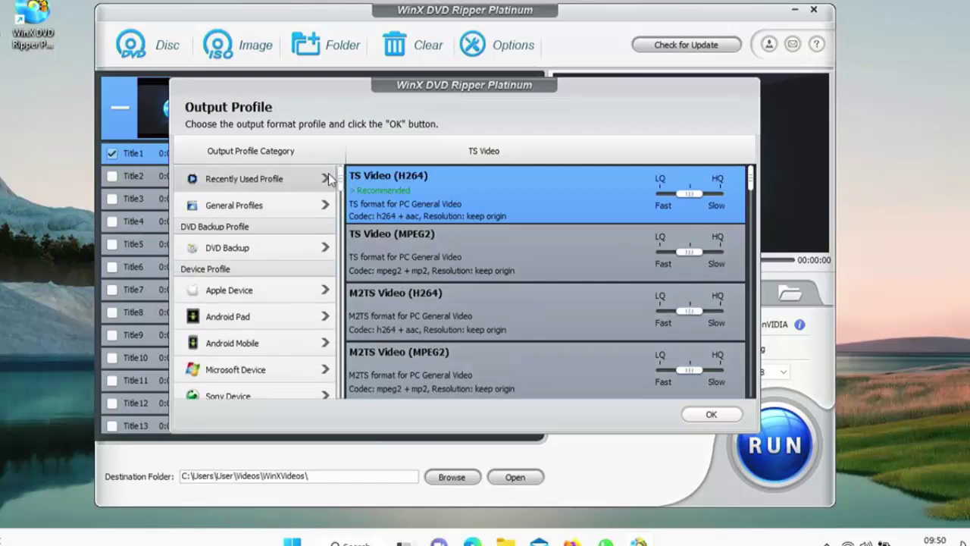
- Confirm General Profiles' MP4 Video as the target, with quality left at the middle
click(292, 207)
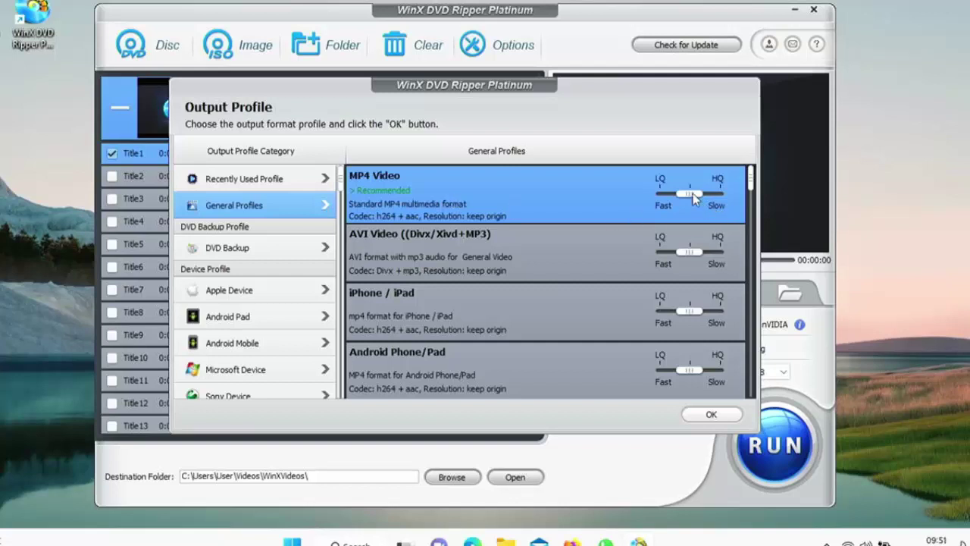
drag(693, 194, 722, 198)
drag(699, 195, 715, 195)
drag(667, 196, 690, 200)
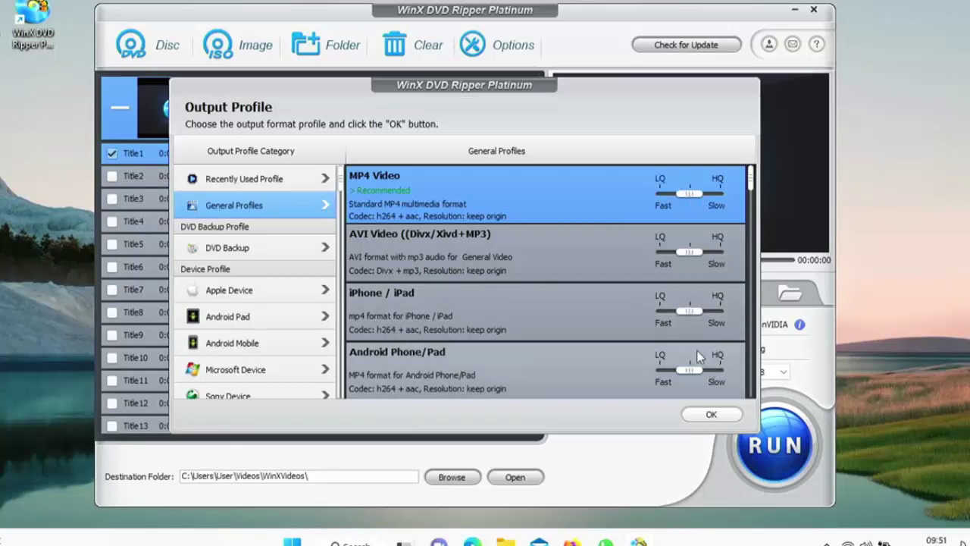
click(711, 416)
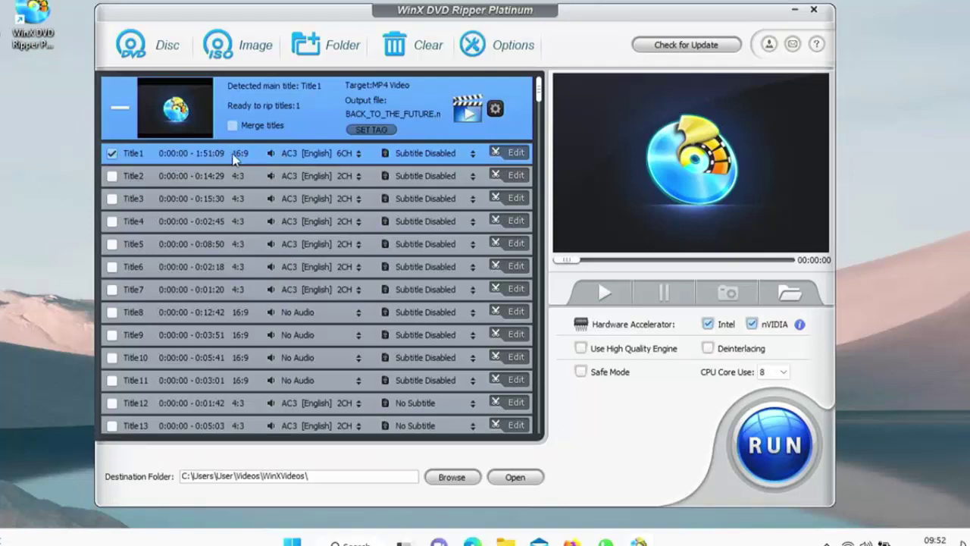
- Switch Title 1's audio from the 6CH track to AC3 [English] 2CH
click(342, 155)
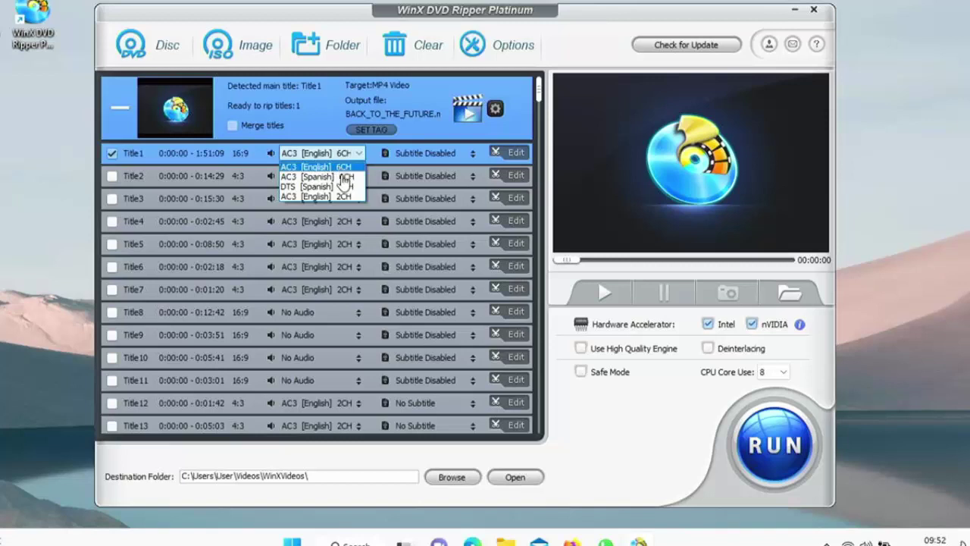
click(342, 197)
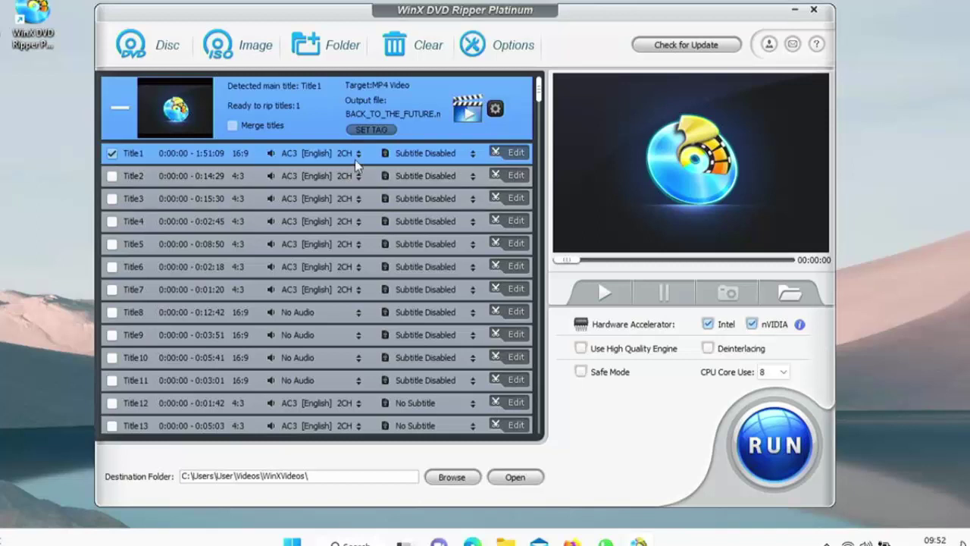
- Try Track1 [English] for Title 1's subtitles, then settle on Forced Subtitle
click(453, 155)
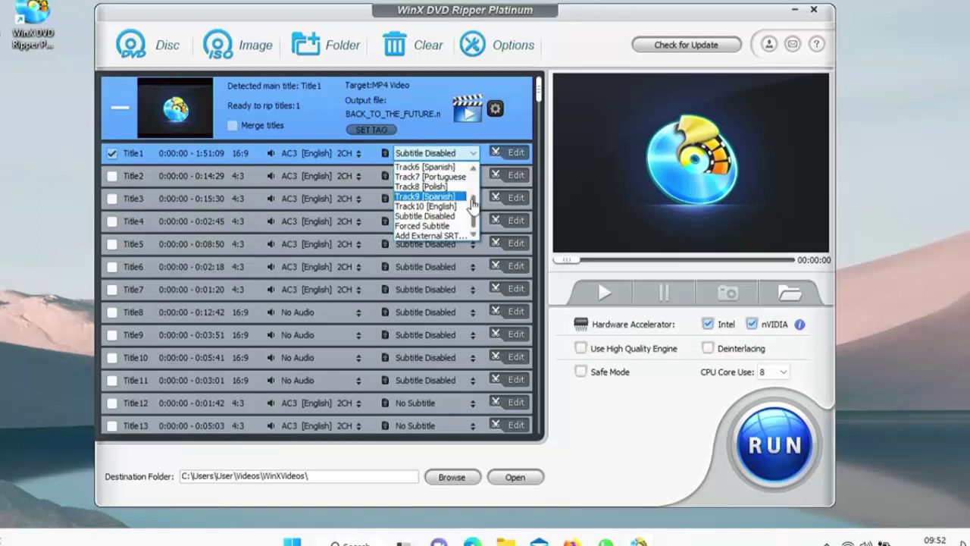
drag(474, 217, 474, 179)
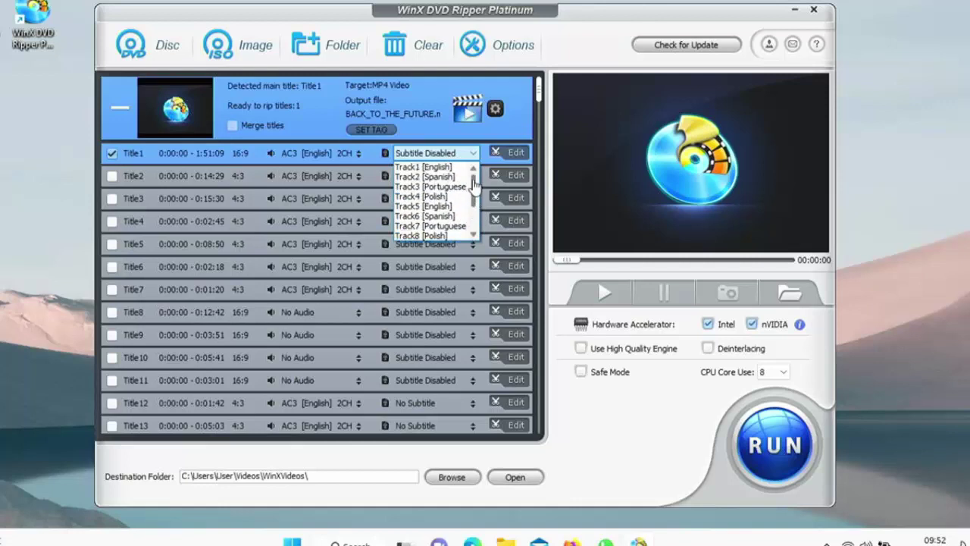
click(452, 167)
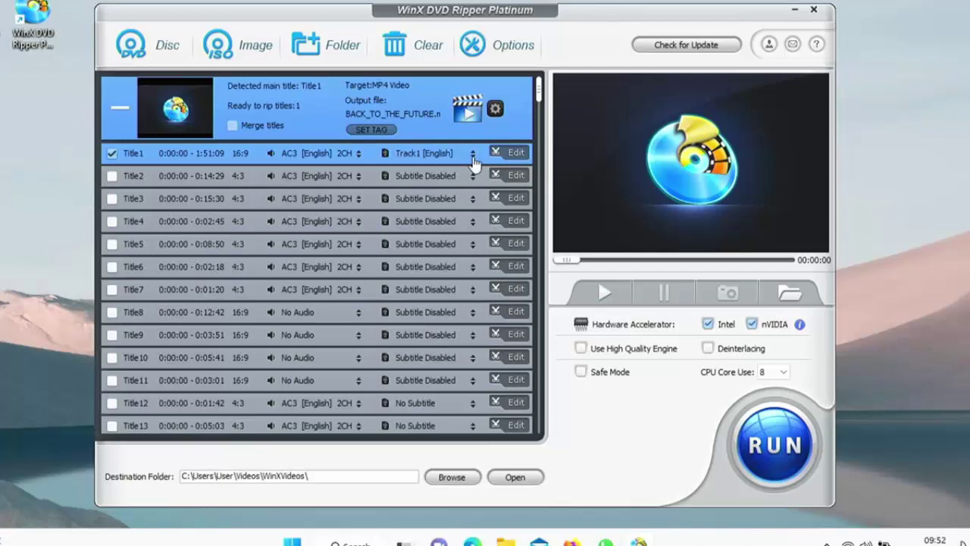
click(463, 154)
scroll(474, 206, down, 1)
scroll(474, 206, down, 1)
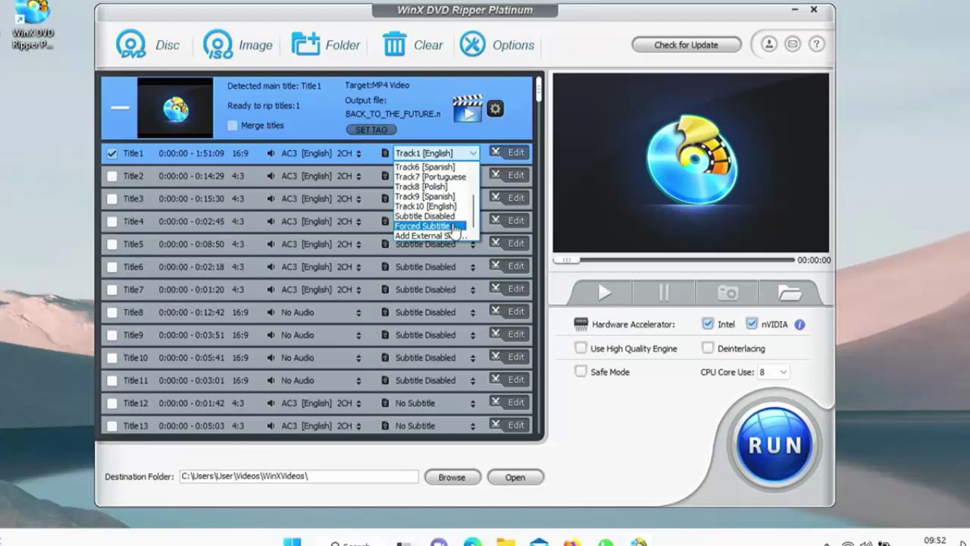
click(453, 226)
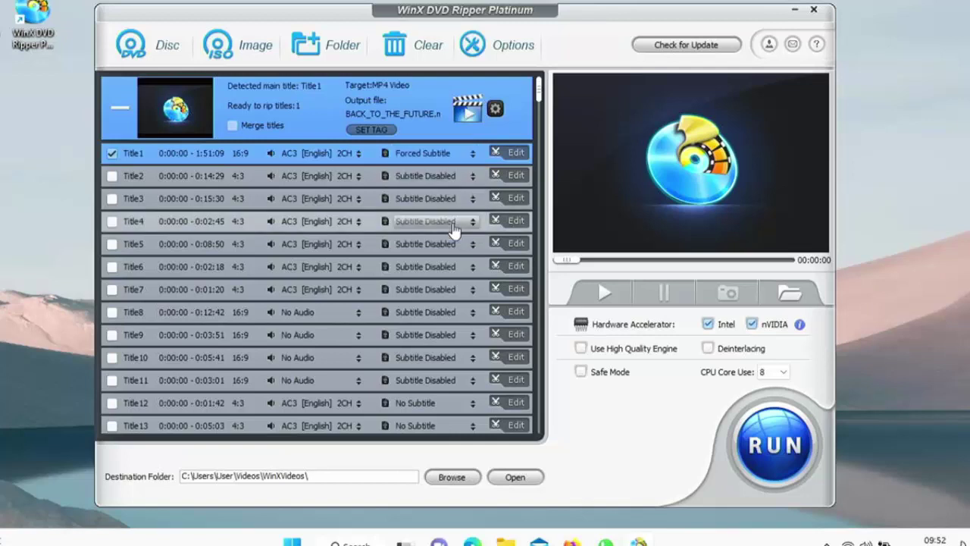
click(471, 155)
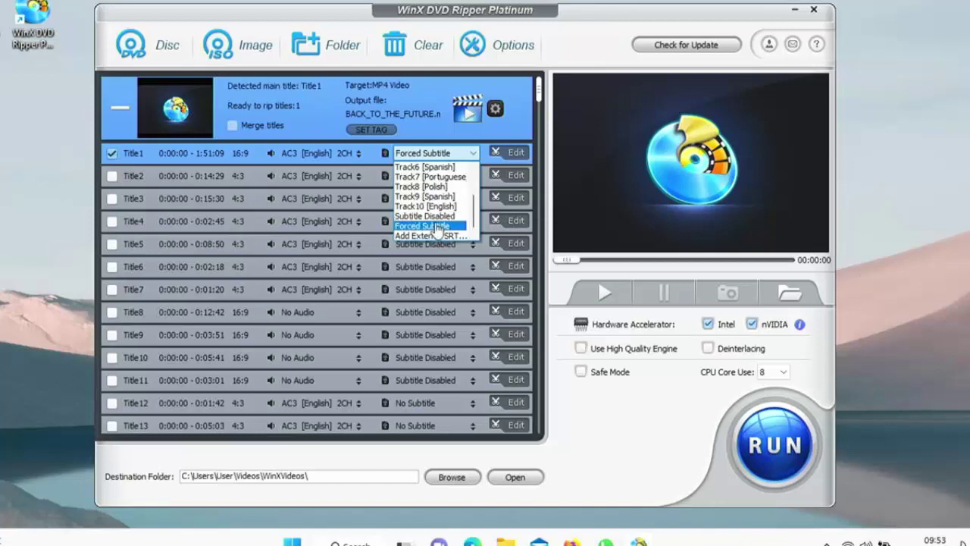
click(437, 226)
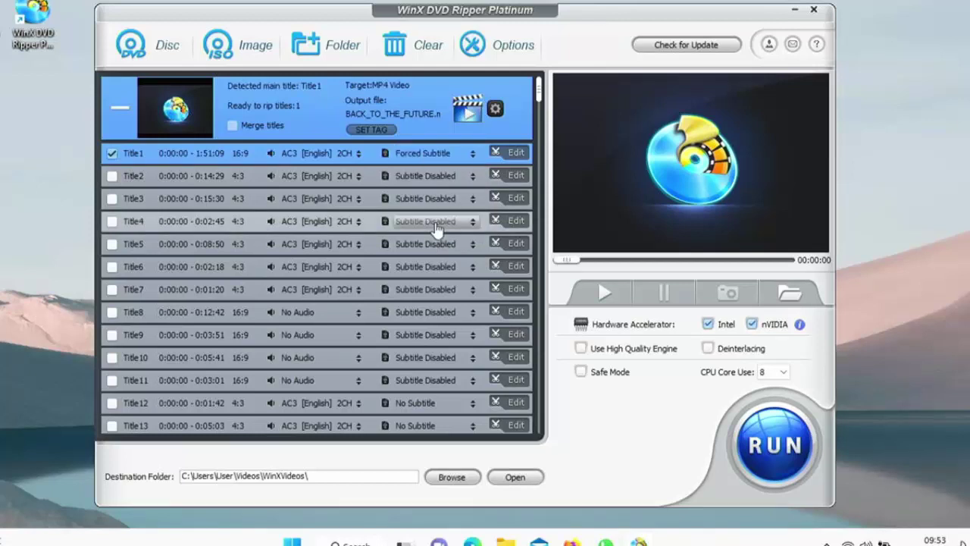
click(514, 154)
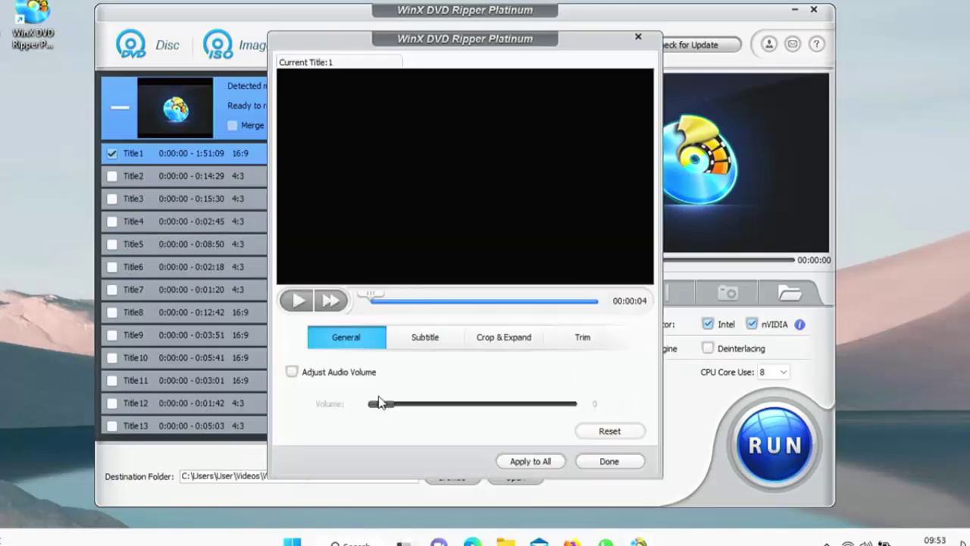
click(292, 372)
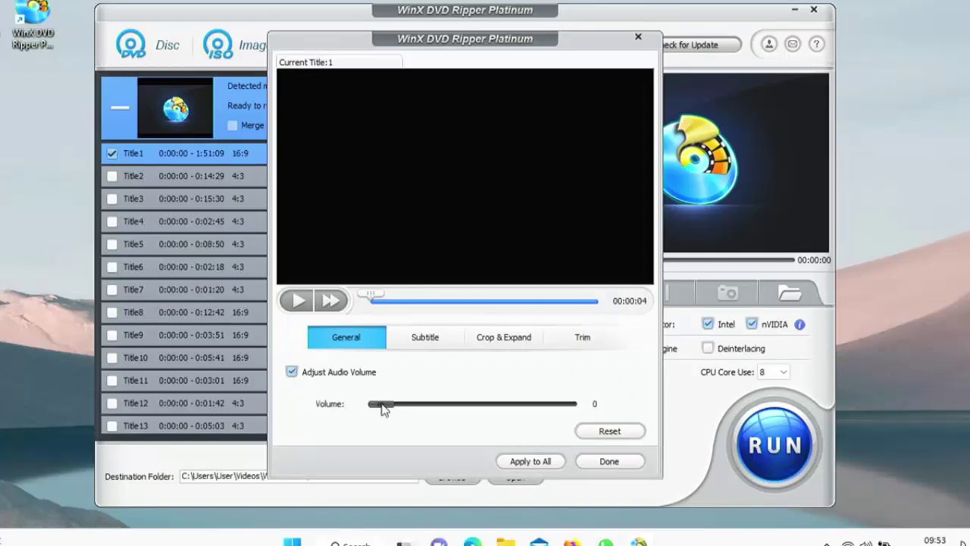
mouse_move(383, 404)
mouse_down()
mouse_move(474, 408)
mouse_move(379, 410)
mouse_up()
click(292, 373)
click(414, 348)
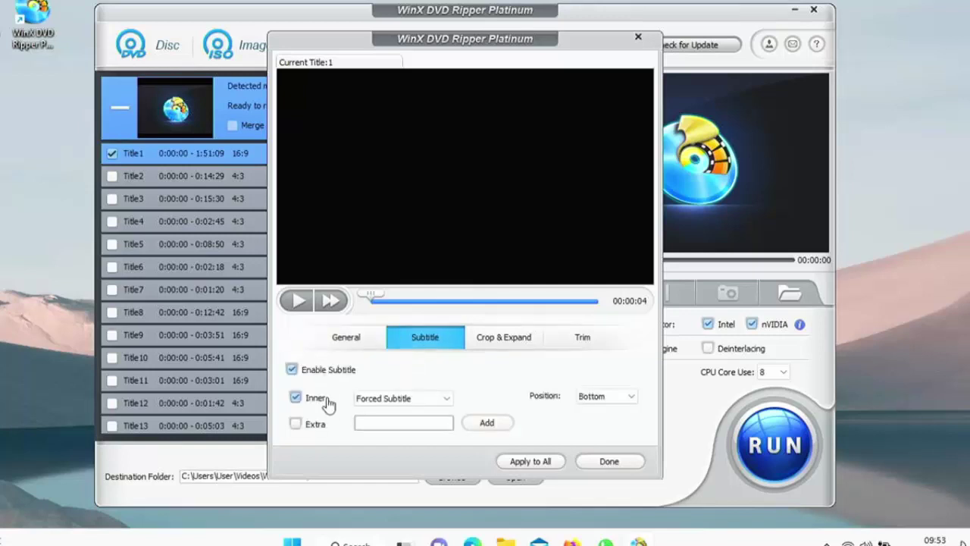
click(604, 397)
click(603, 397)
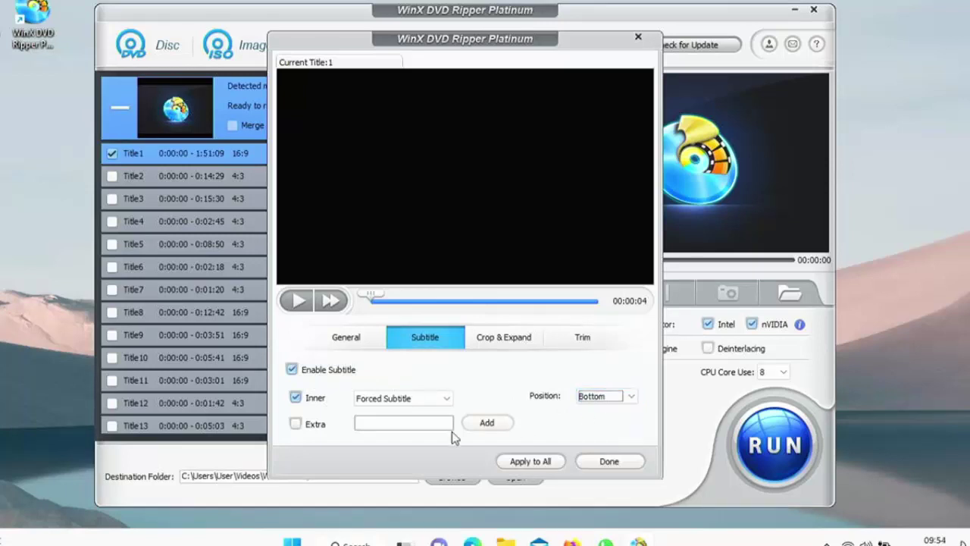
click(517, 341)
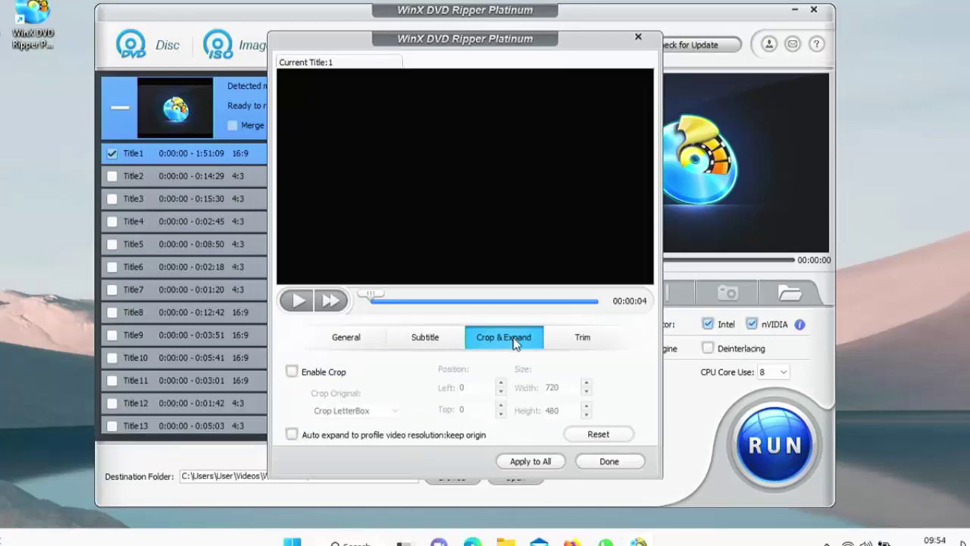
click(568, 340)
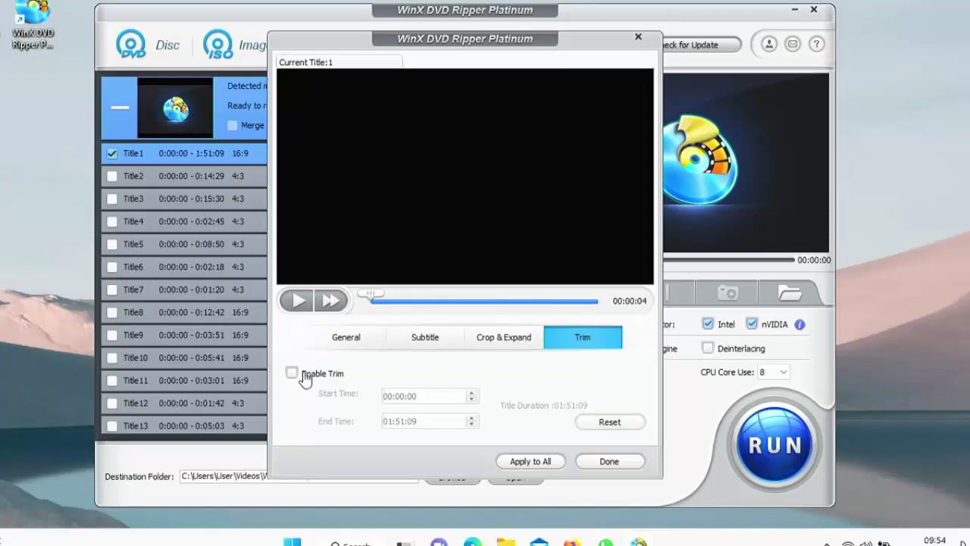
key(Escape)
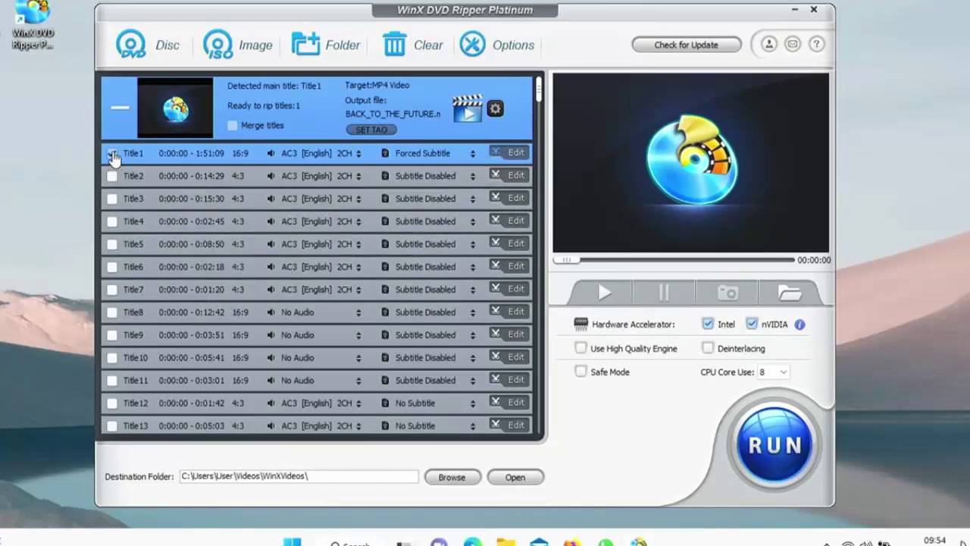
click(113, 155)
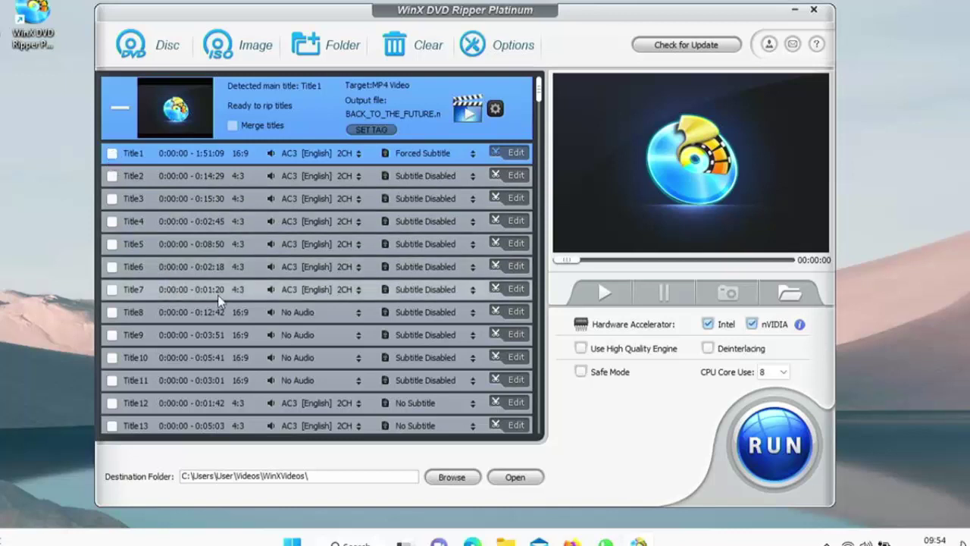
click(112, 290)
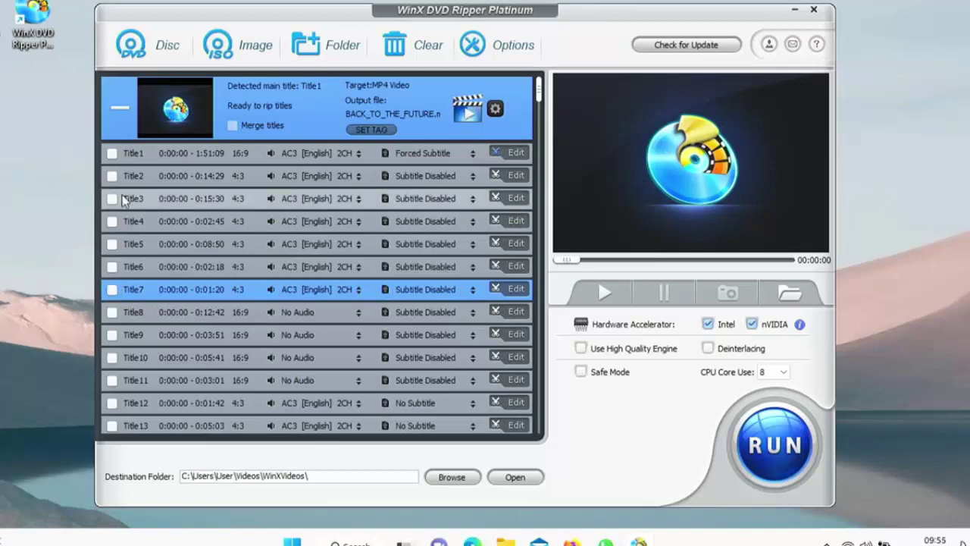
click(112, 155)
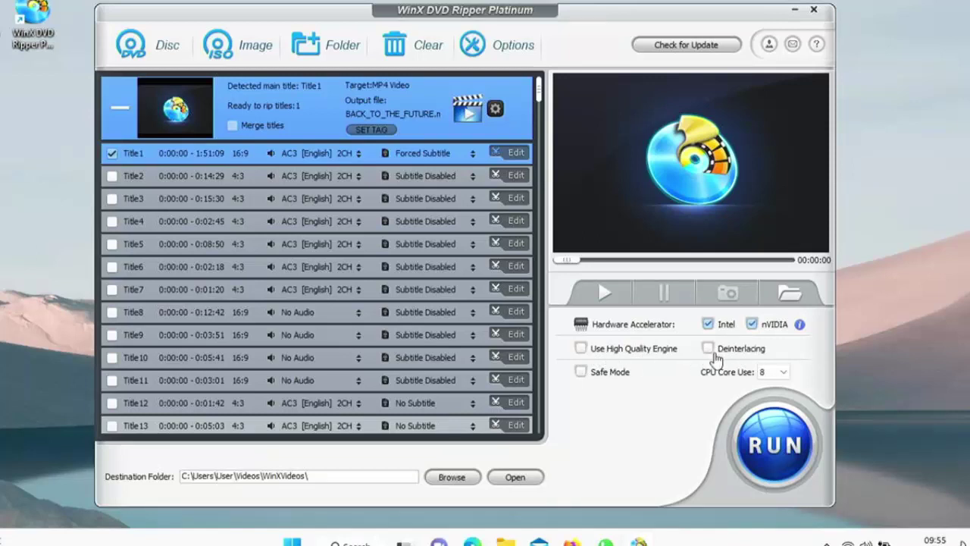
click(783, 373)
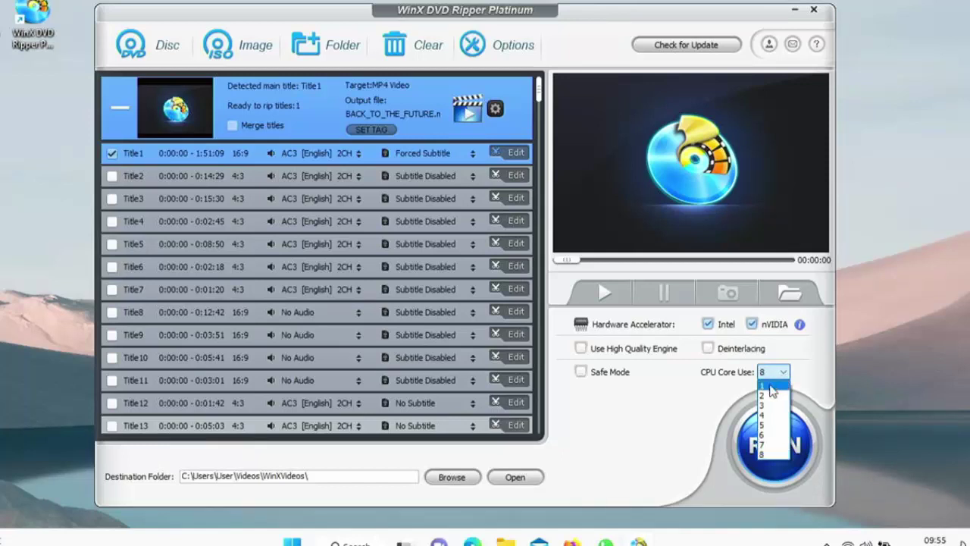
click(770, 455)
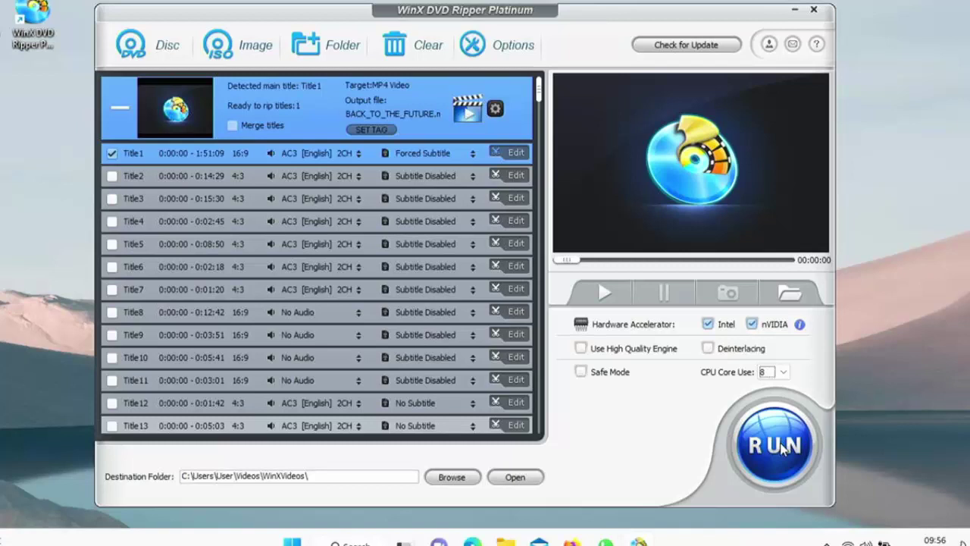
- Rip Title 1 to BACK_TO_THE_FUTURE_Title1.mp4 and open the WinXVideos output folder
click(783, 448)
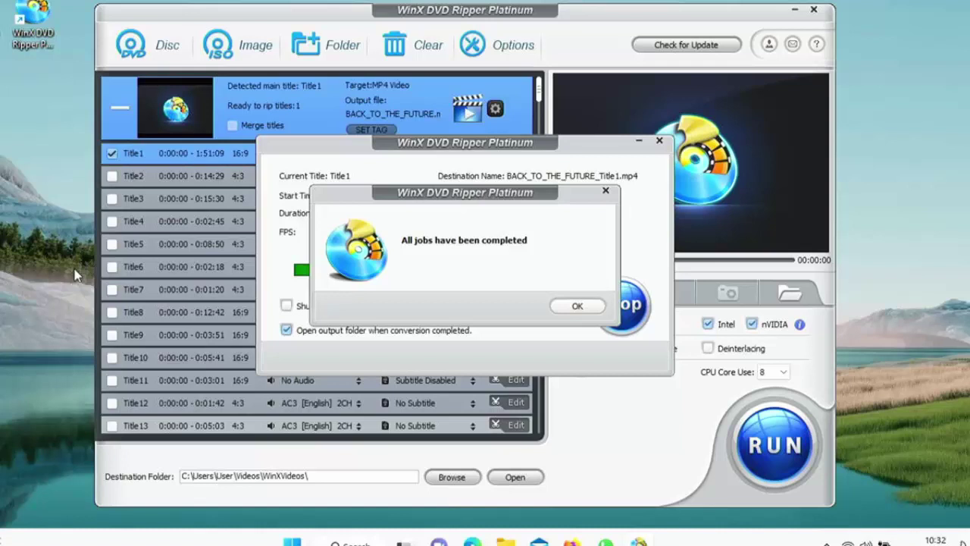
click(574, 307)
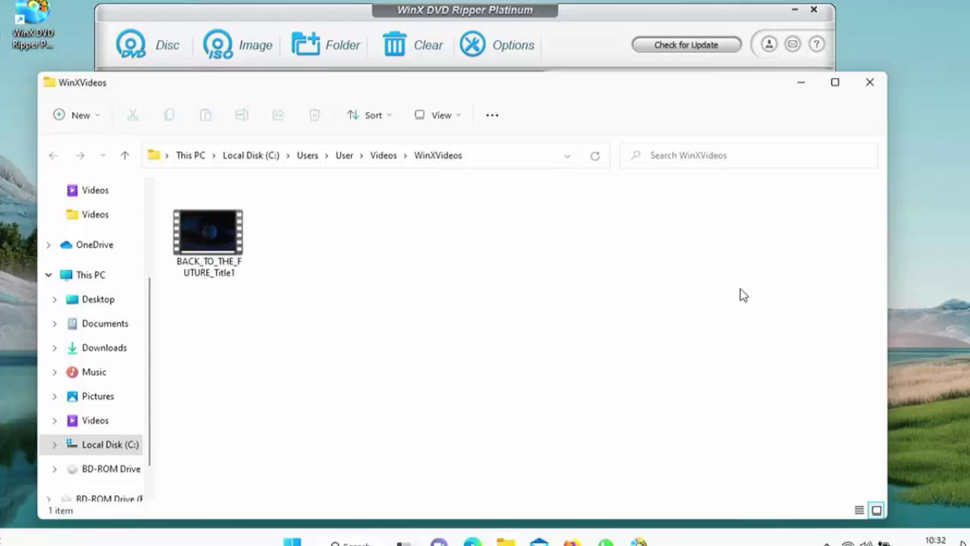
- Rename the BACK_TO_THE_FUTURE_Title1 rip in WinXVideos to 'Back To The Future 1'
click(234, 240)
right_click(233, 239)
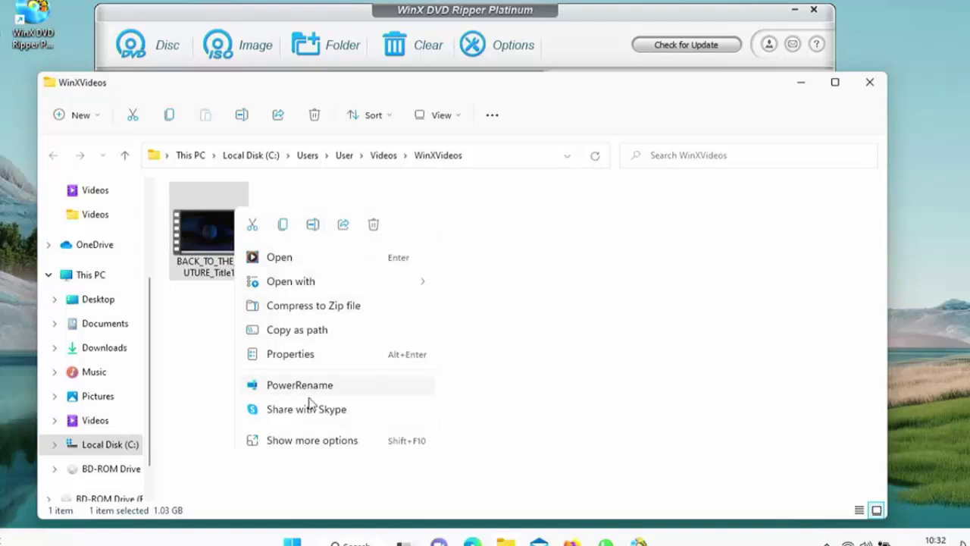
click(312, 440)
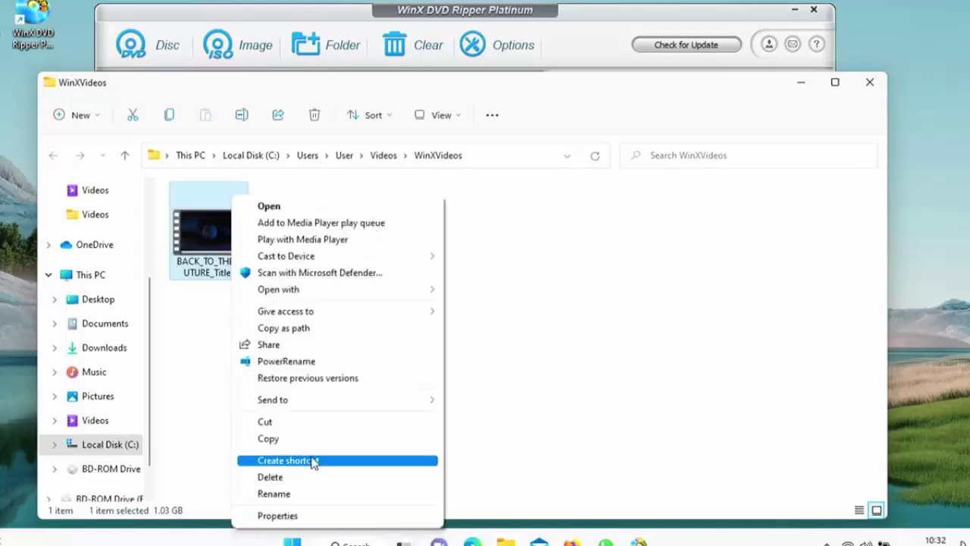
click(301, 497)
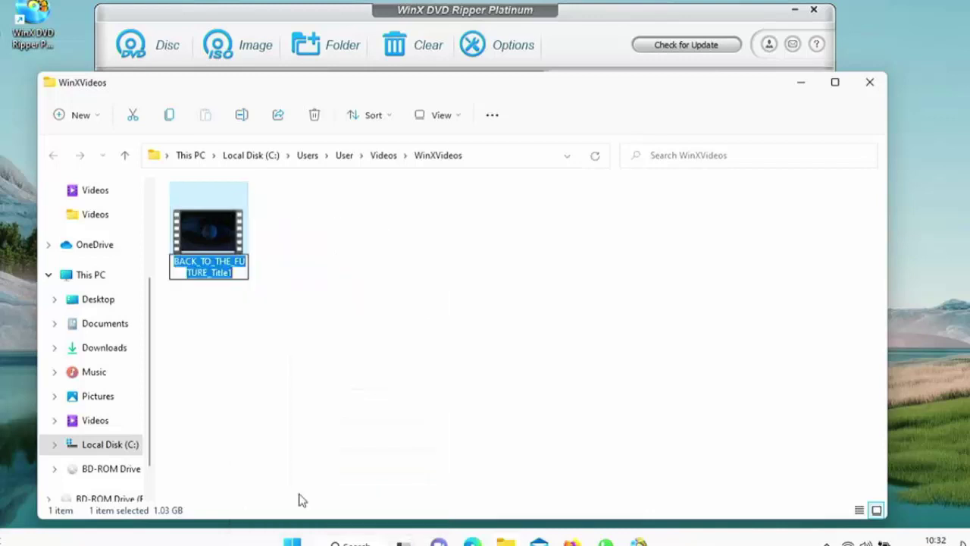
text(Back To The Future)
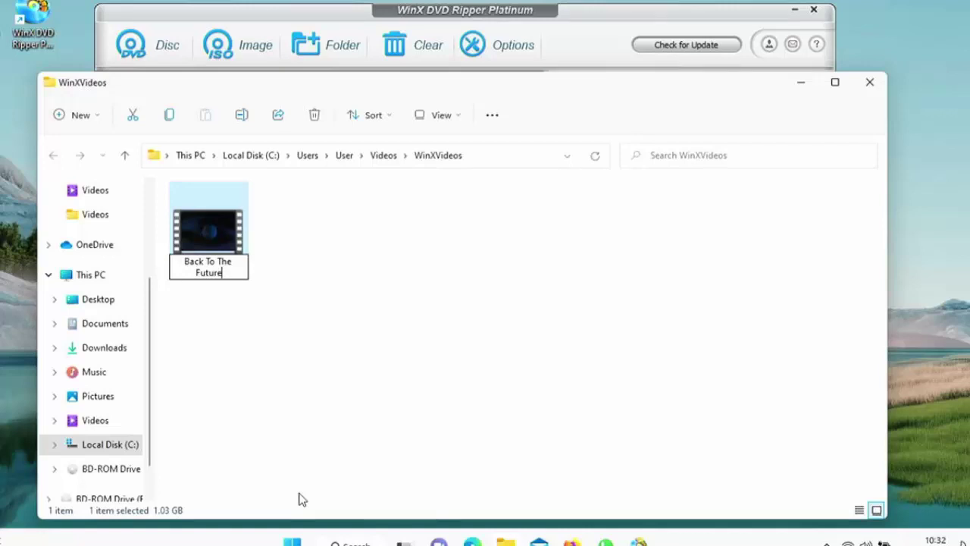
text(1)
key(Return)
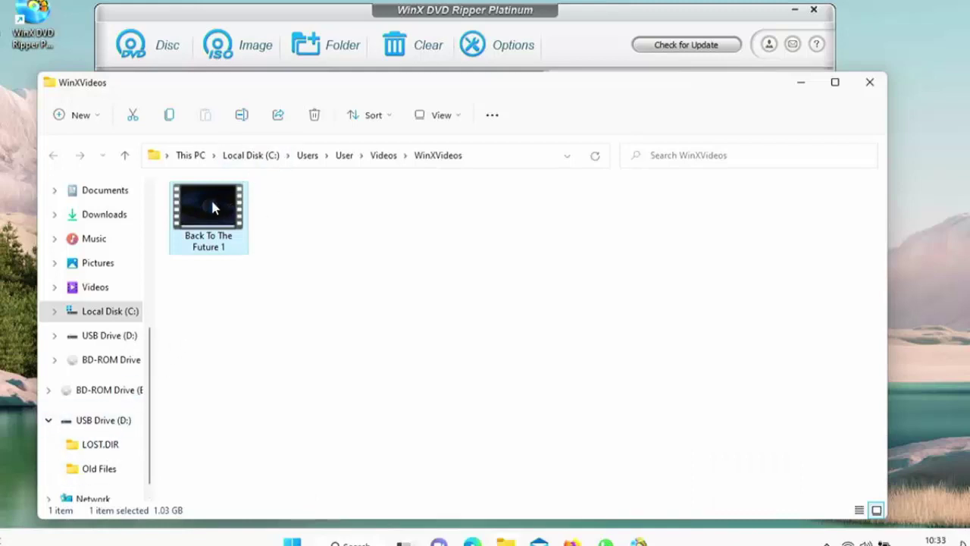
mouse_move(209, 216)
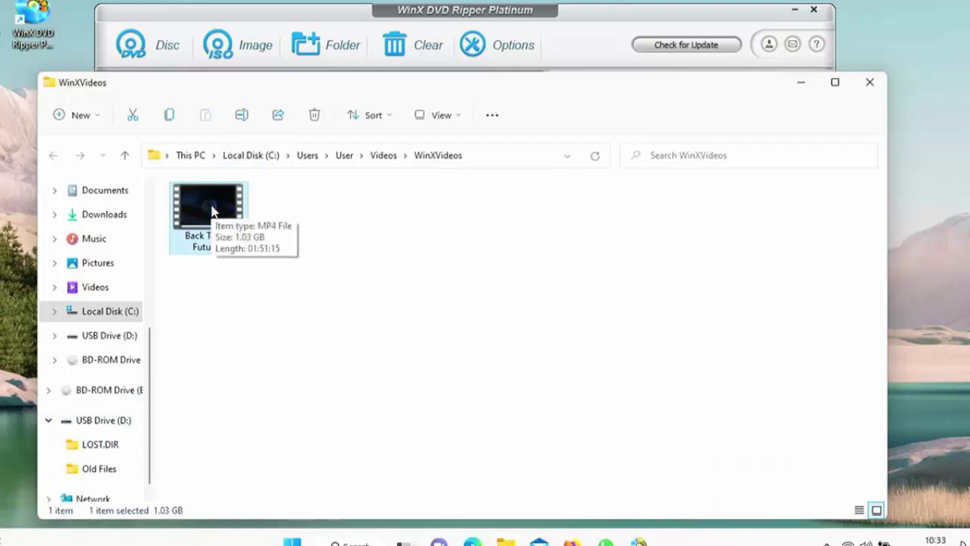
- Send a copy of Back To The Future 1 to USB Drive (D:)
right_click(212, 211)
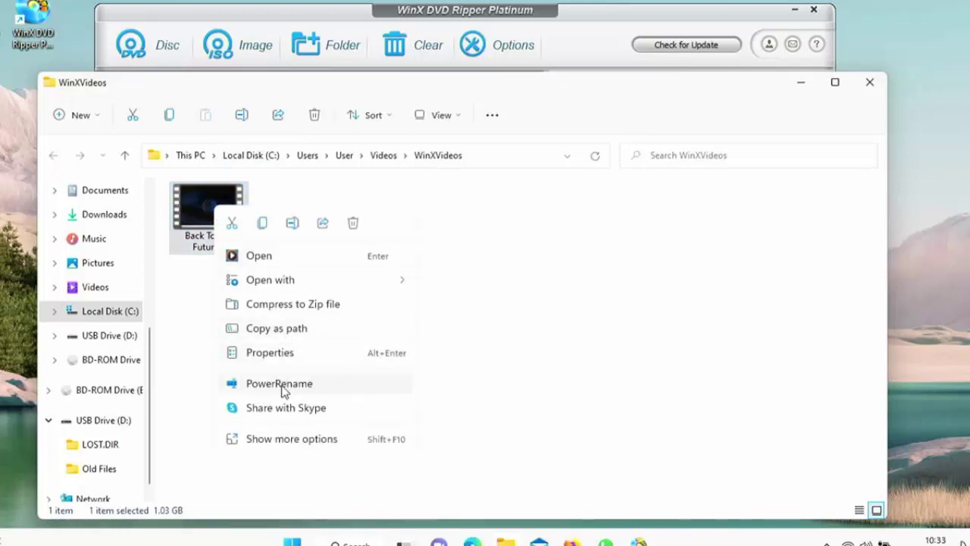
click(300, 439)
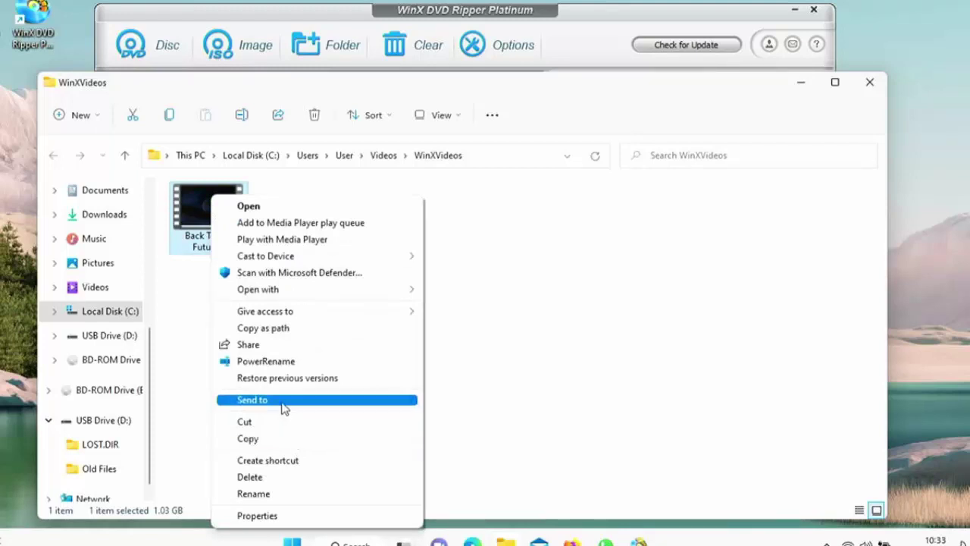
mouse_move(252, 399)
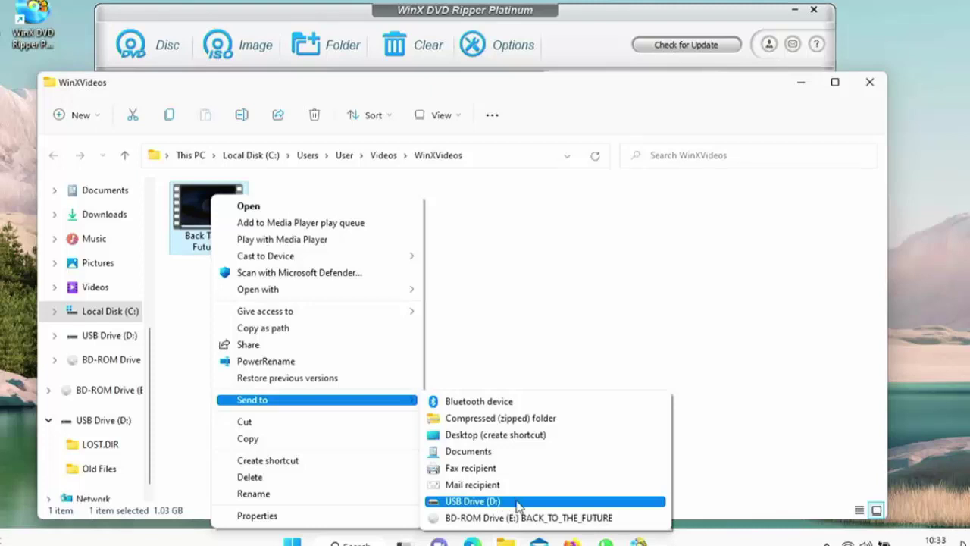
click(519, 503)
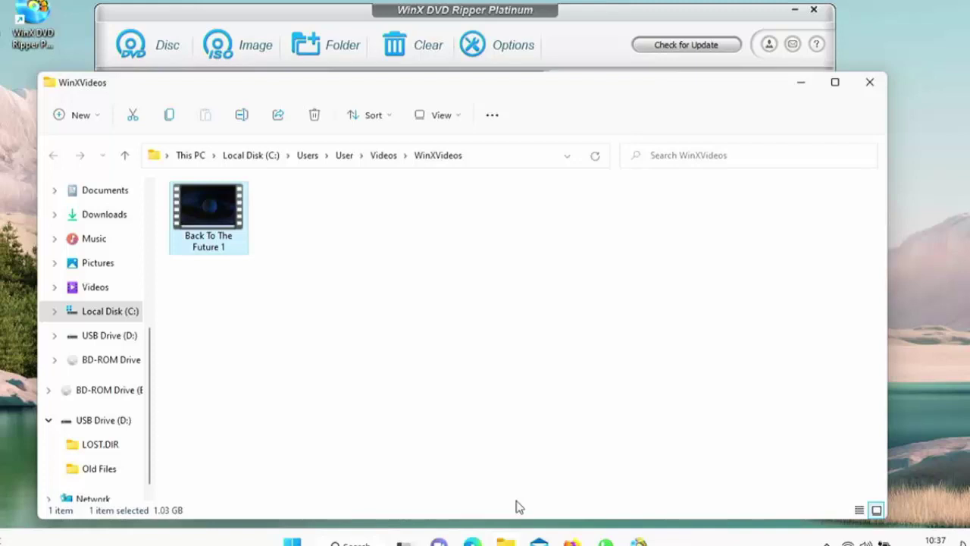
- Eject the USB drive via the tray, connect the phone, and select Back To The Future 1
click(827, 543)
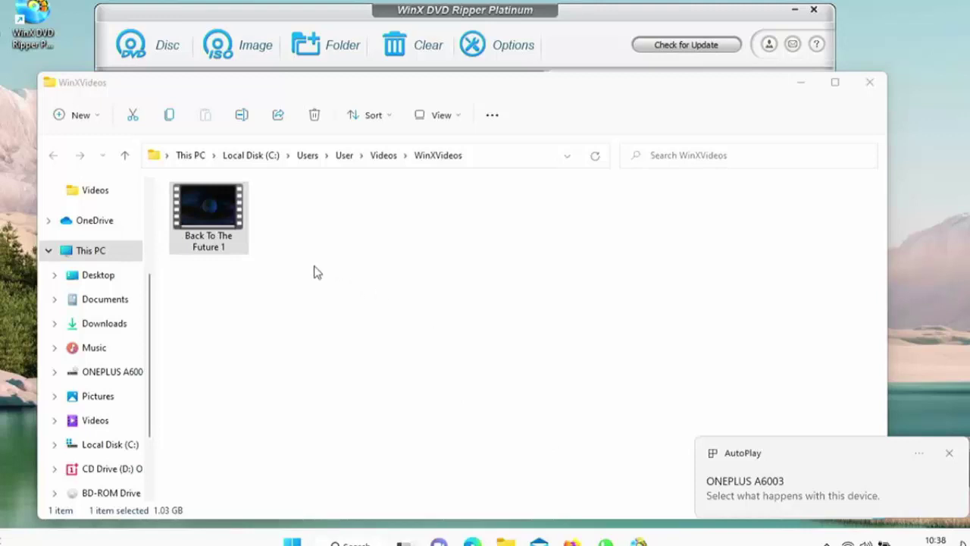
click(216, 220)
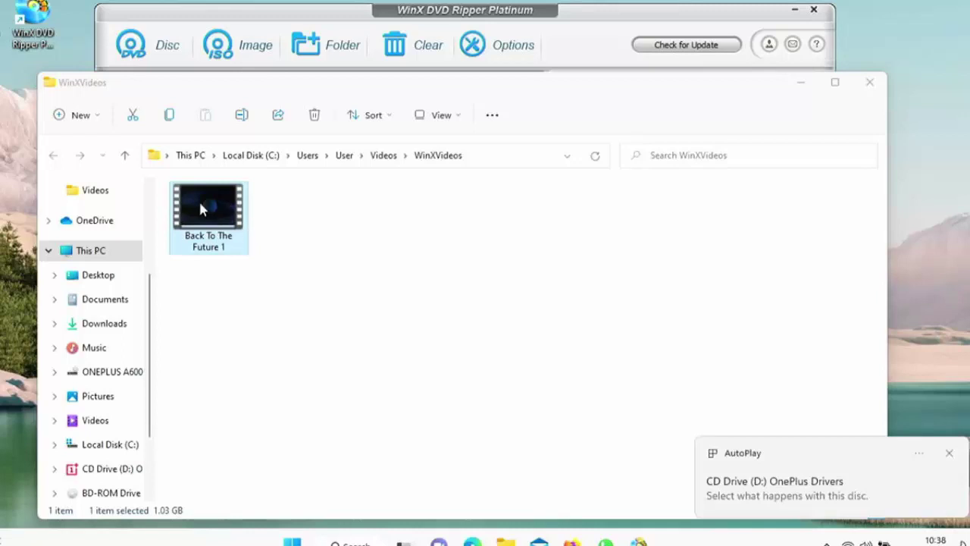
- Copy the Back To The Future 1 video file to the clipboard
right_click(201, 209)
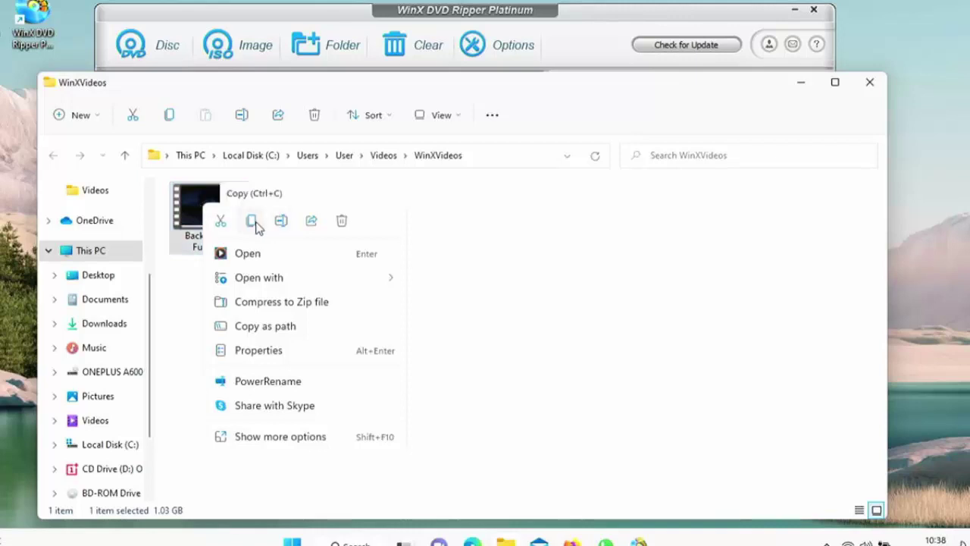
click(296, 439)
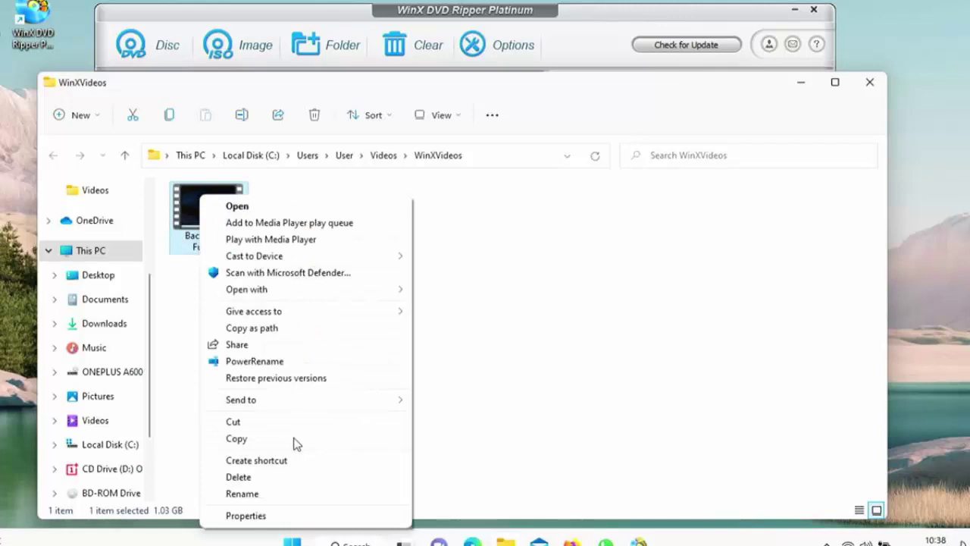
click(249, 441)
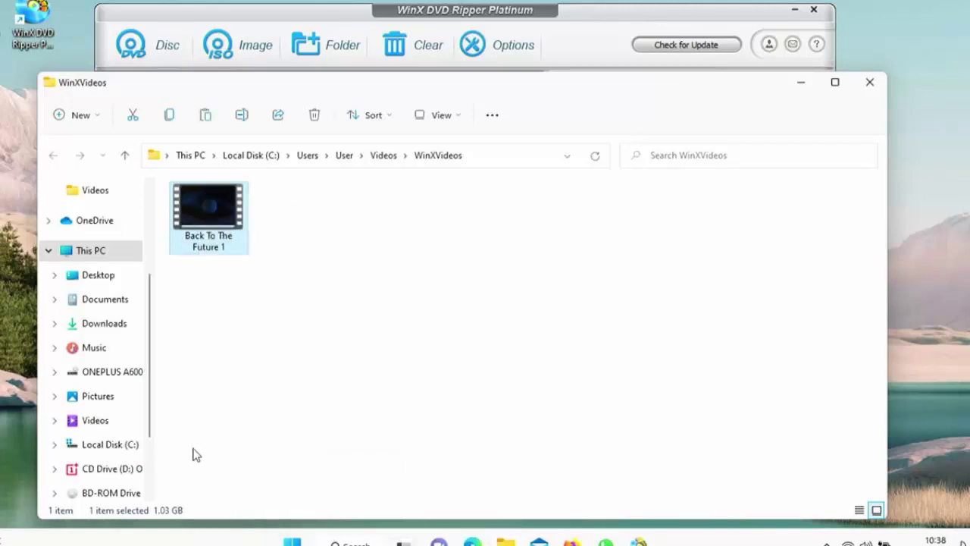
drag(154, 396, 152, 448)
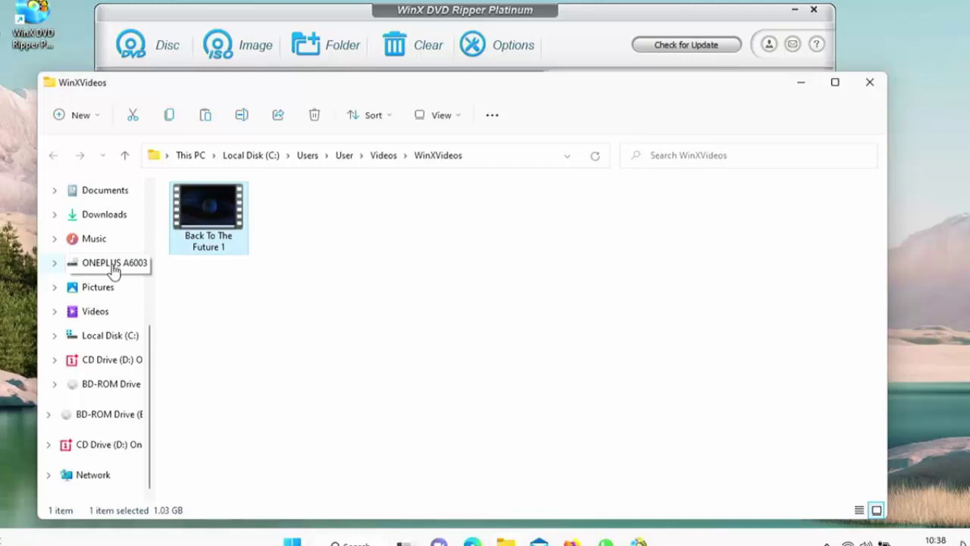
- Paste Back To The Future 1 into the ONEPLUS A6003's Internal shared storage Movies folder
click(114, 265)
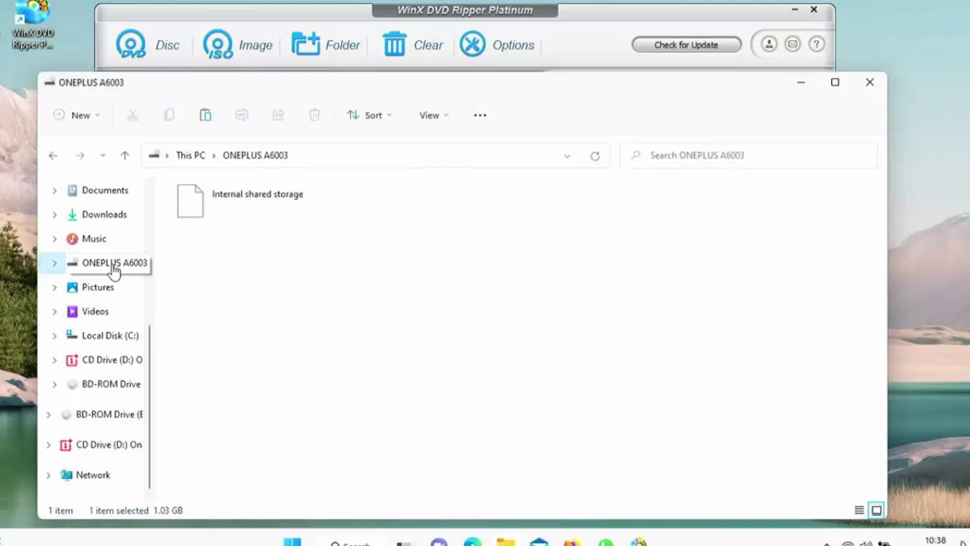
double_click(232, 200)
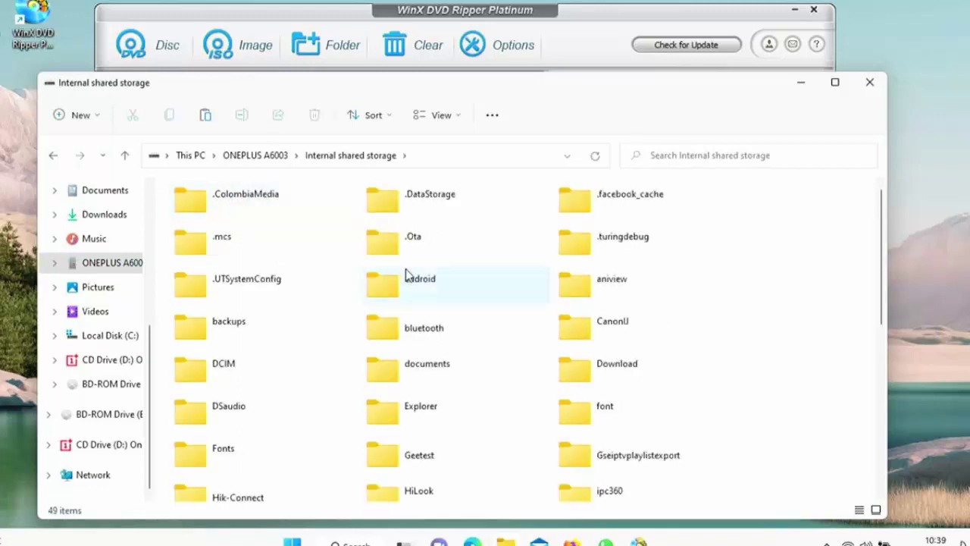
scroll(556, 294, down, 2)
scroll(606, 326, down, 1)
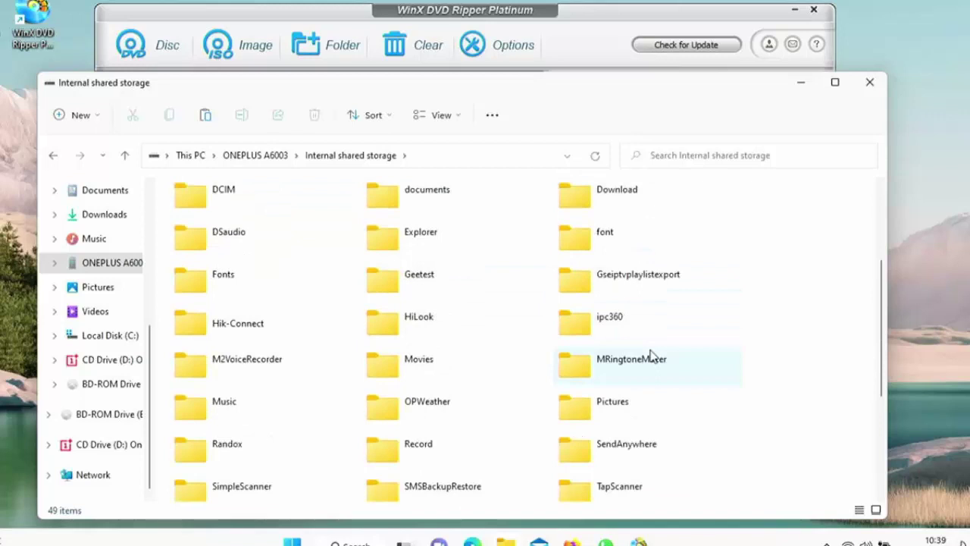
double_click(394, 363)
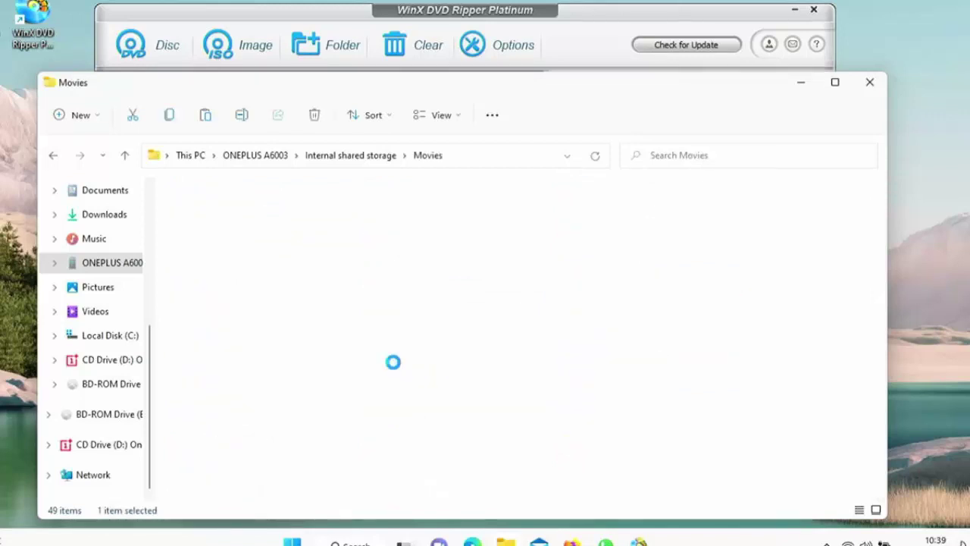
right_click(354, 252)
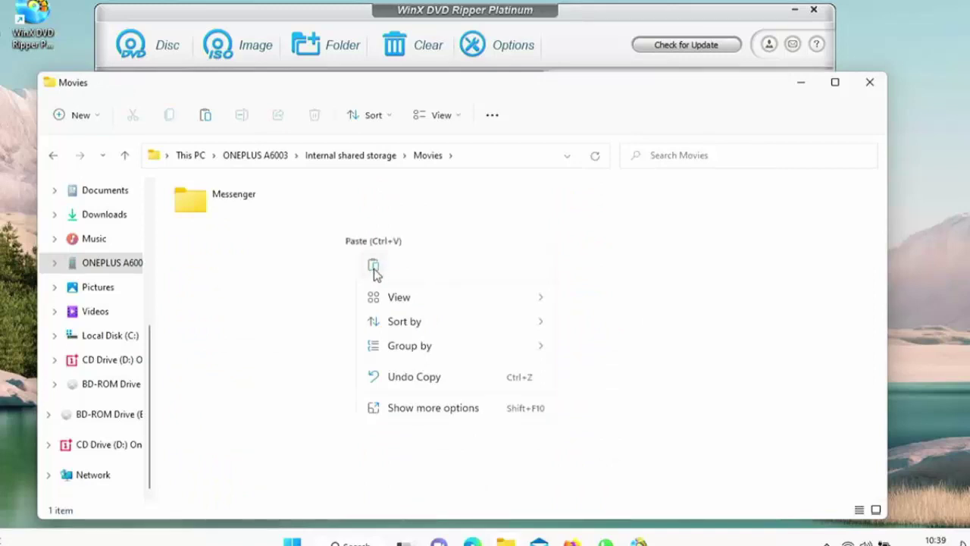
click(416, 410)
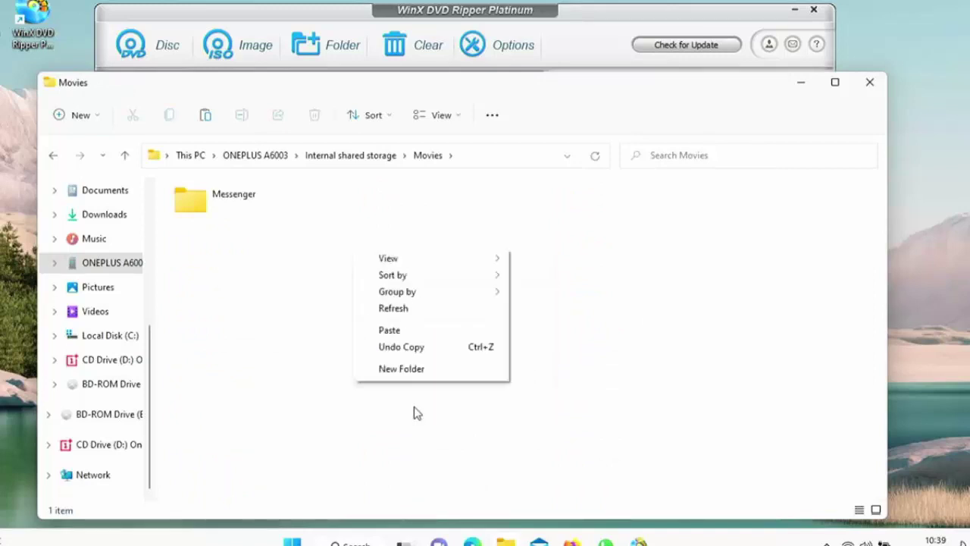
click(395, 332)
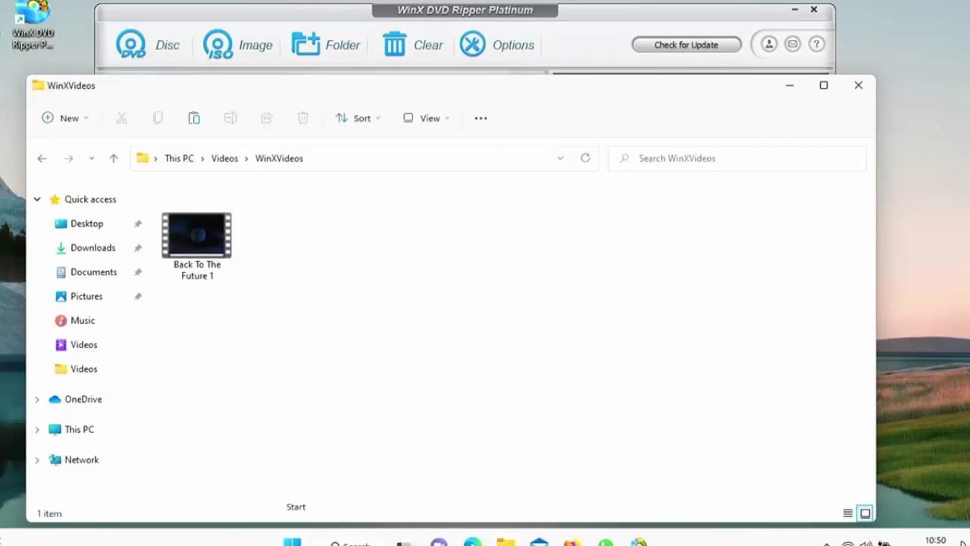
- Launch iTunes by searching 'it' in the Start menu
click(292, 540)
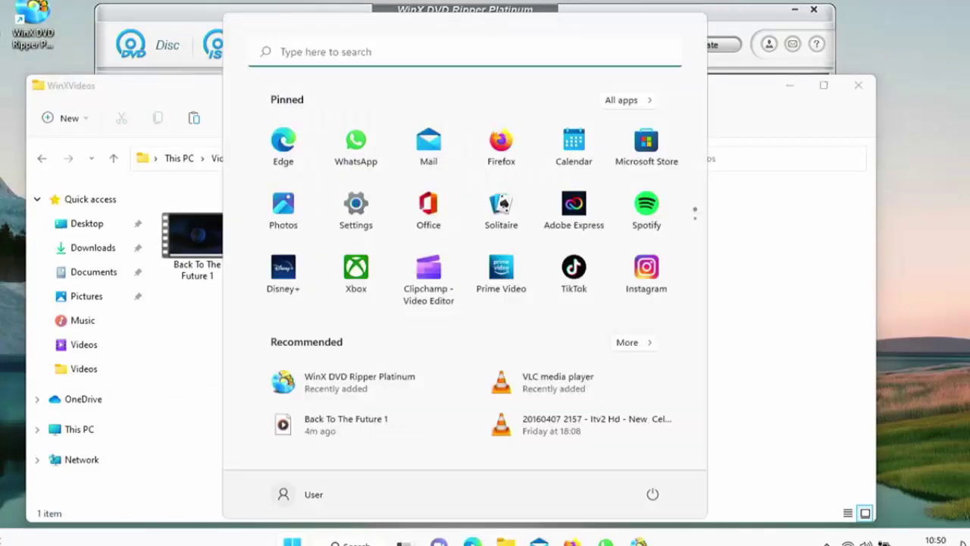
text(it)
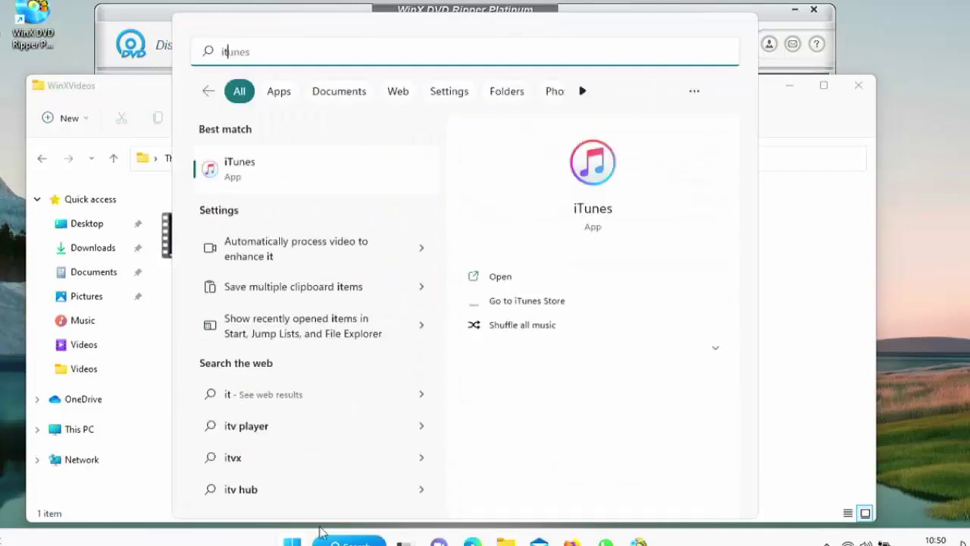
click(267, 172)
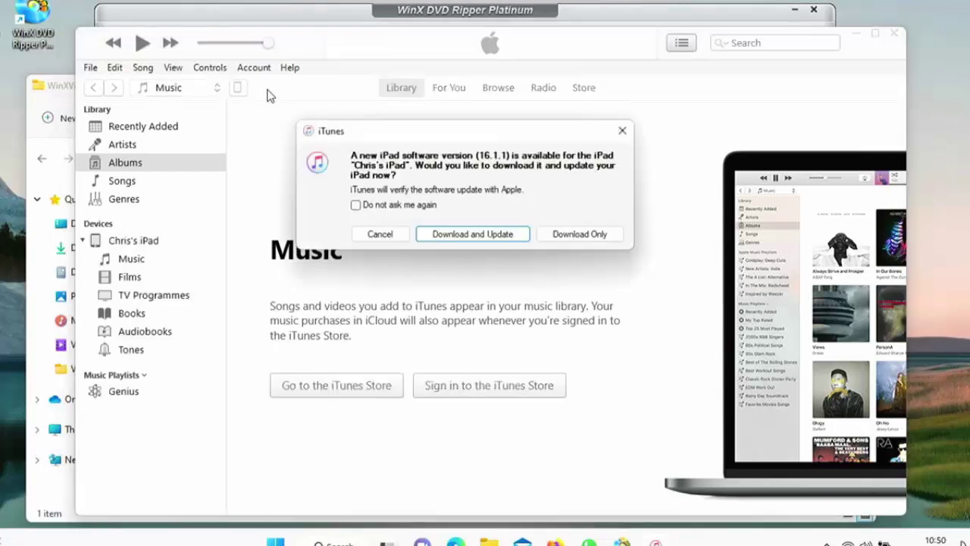
- Skip the iPad update and turn on Sync Films with BACK_TO_THE_FUTURE ticked
click(384, 236)
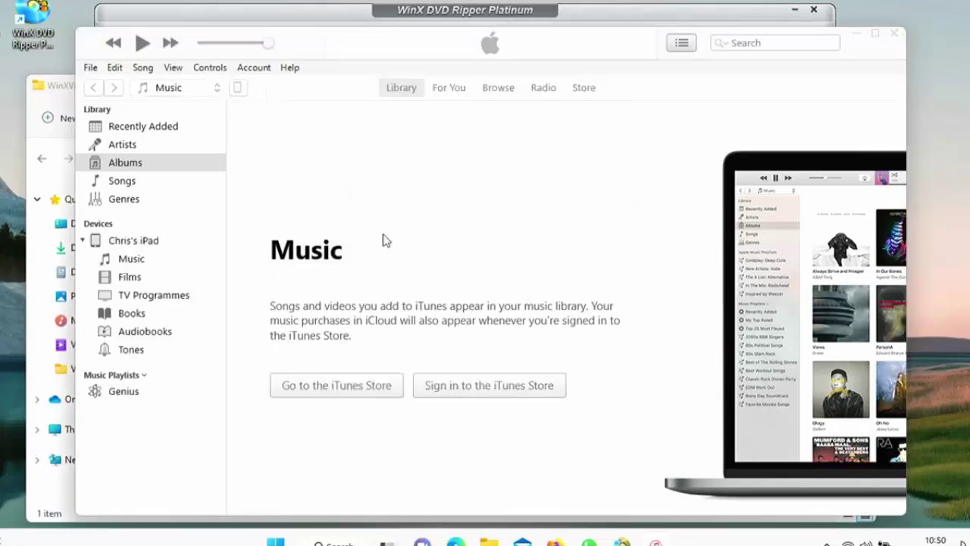
click(238, 88)
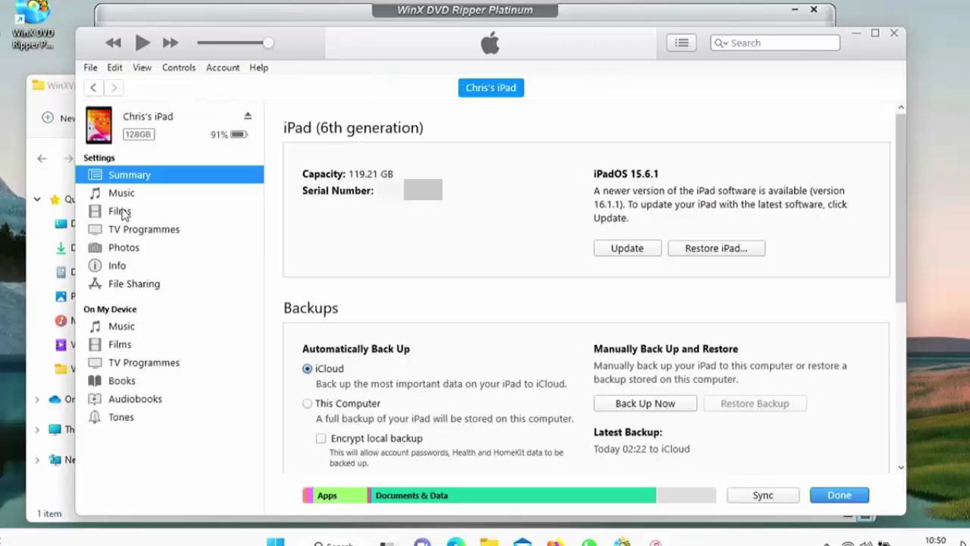
click(122, 213)
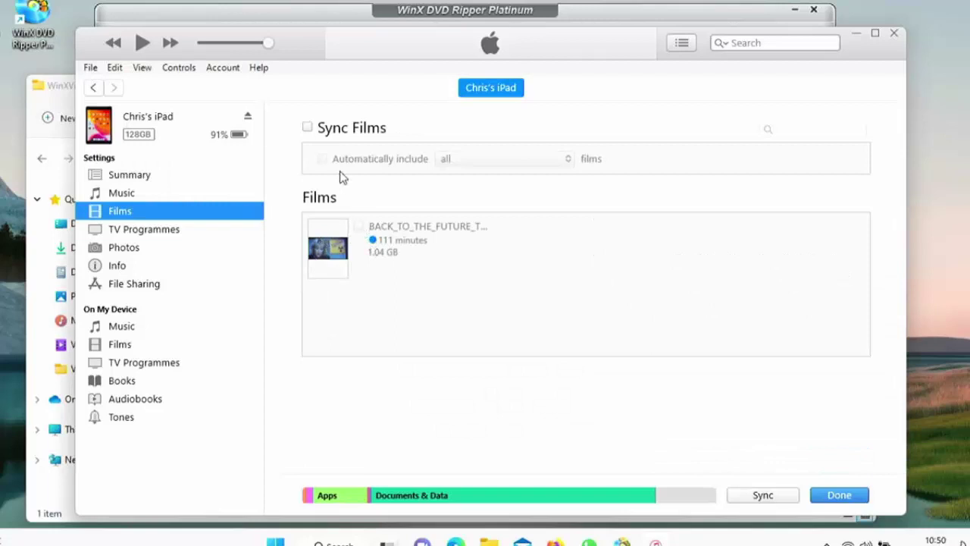
click(308, 127)
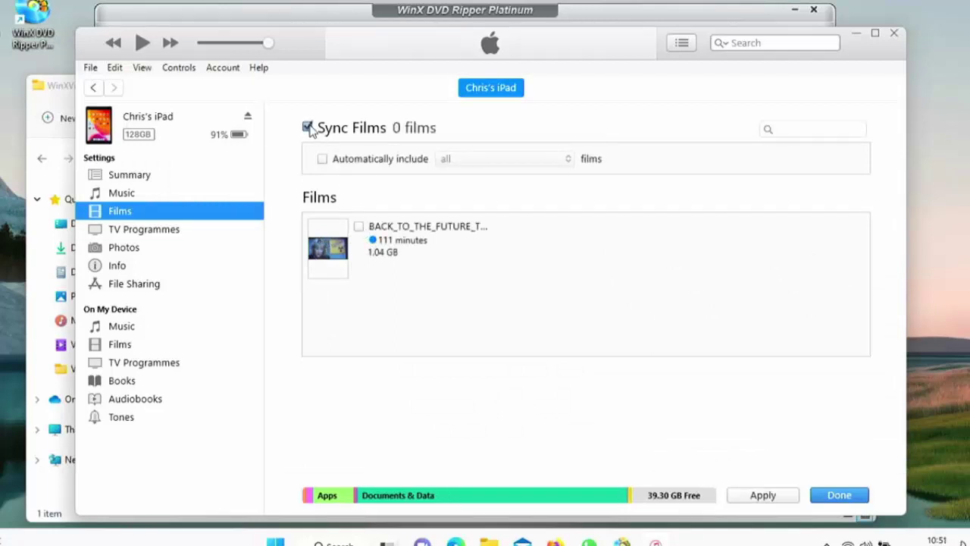
click(359, 227)
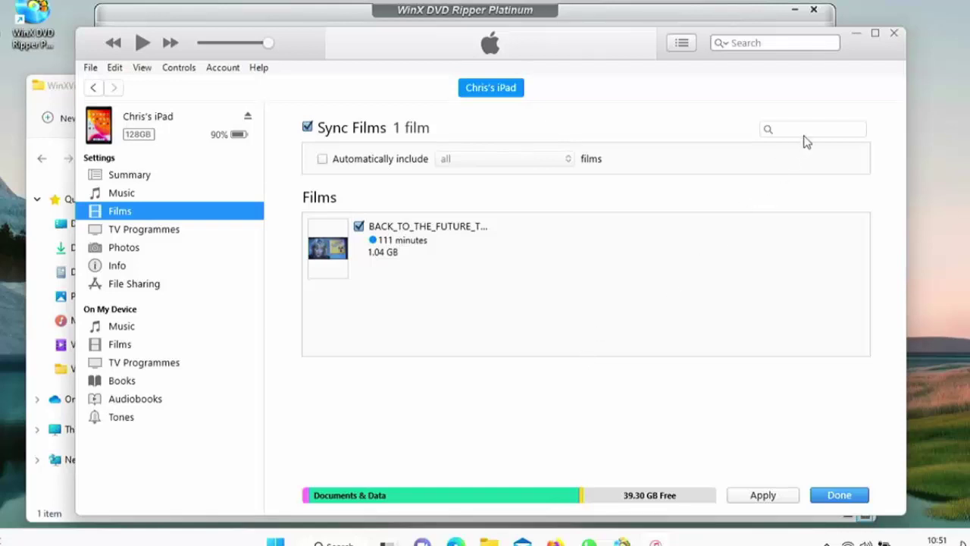
- Minimise iTunes and the WinXVideos window to reveal WinX DVD Ripper's Getting Started screen
click(855, 35)
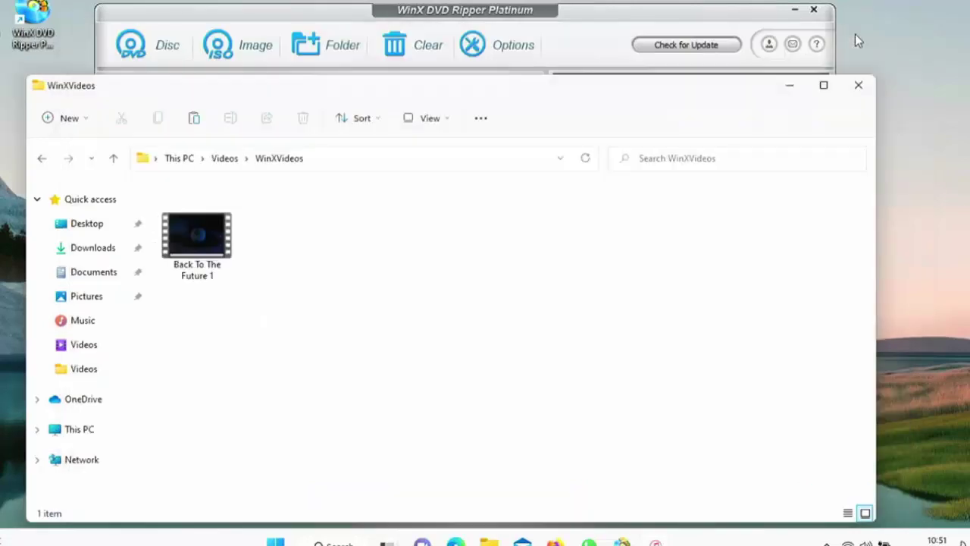
click(792, 85)
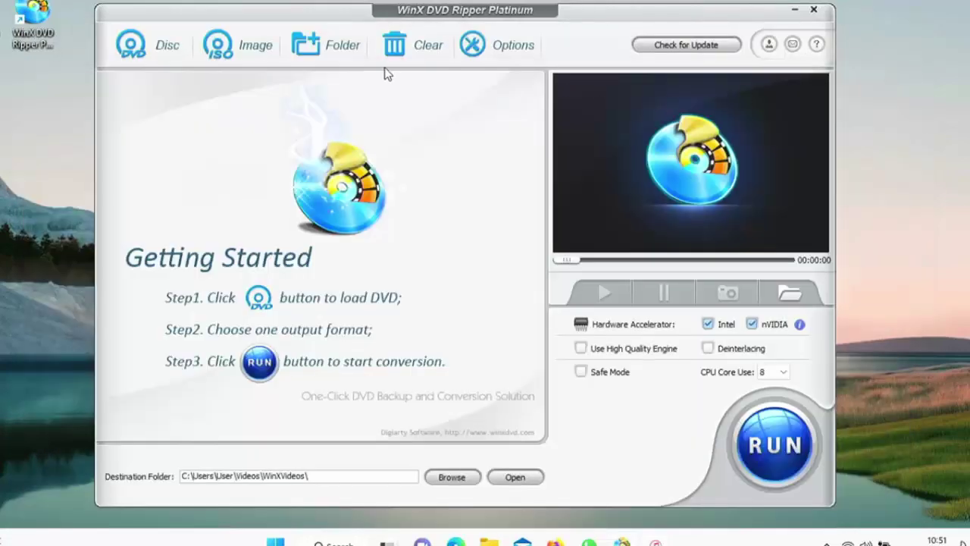